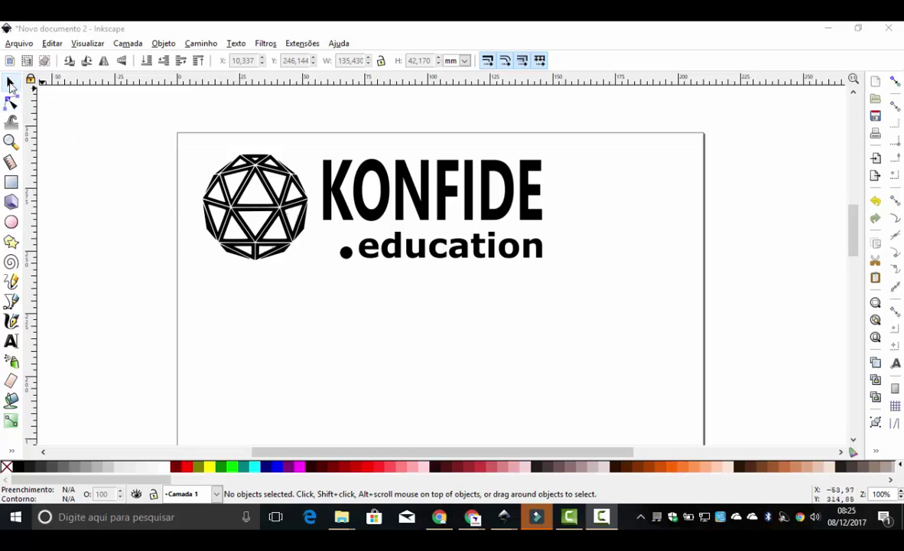
Nudge the KONFIDE logo group slightly up and left, then deselect it
left_click(10, 83)
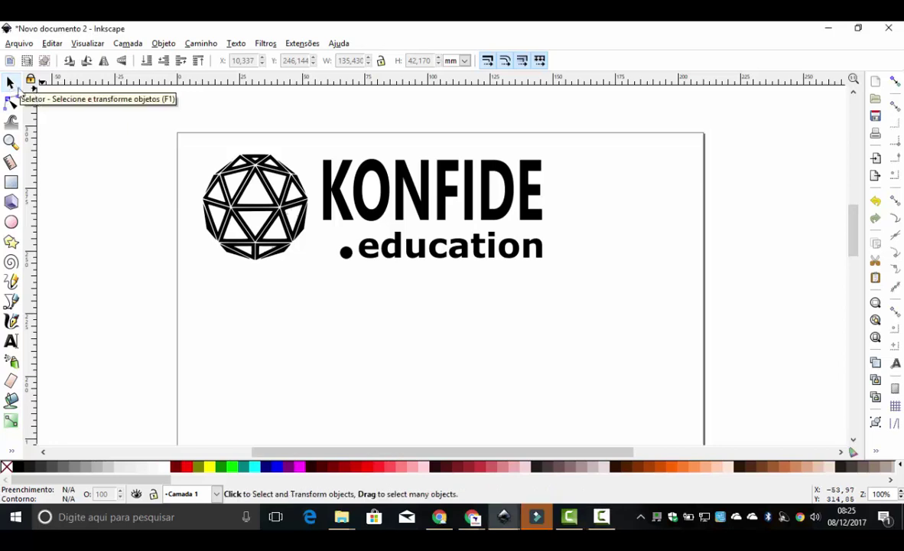
left_click(232, 174)
left_click_drag(232, 174, 234, 171)
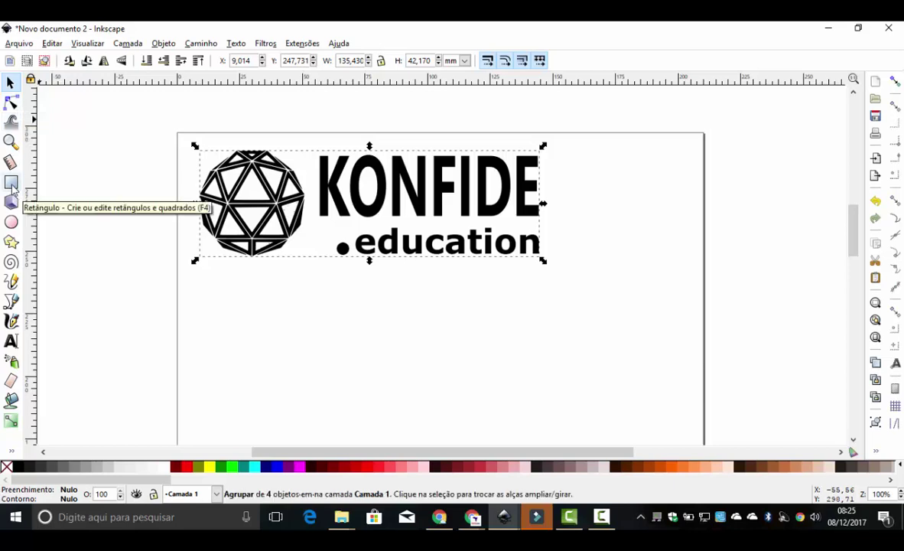
left_click(275, 293)
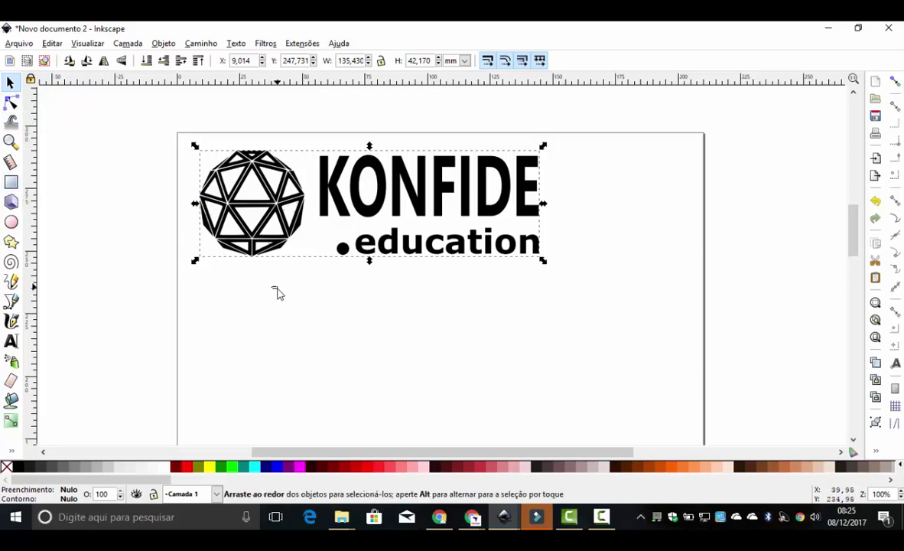
left_click_drag(275, 293, 364, 344)
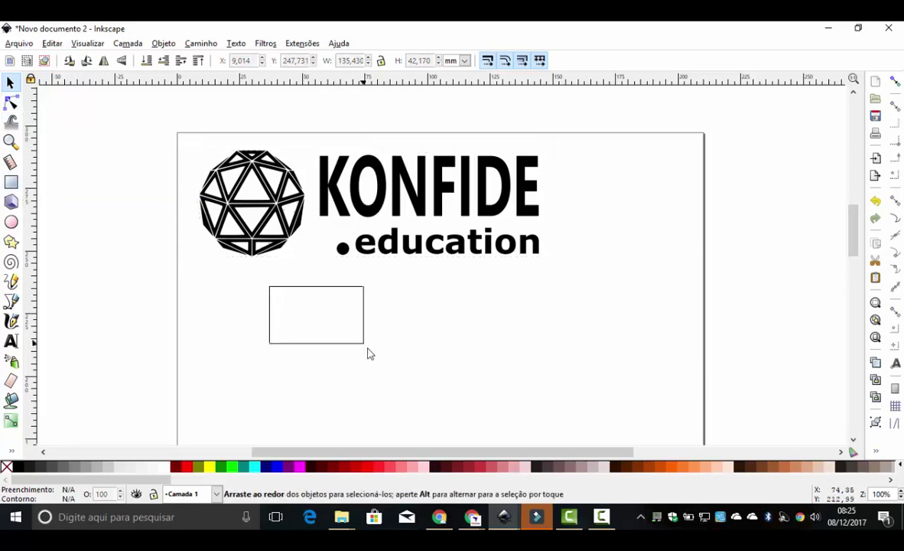
Draw four red rectangles: a large square, a wide bar, a tall bar and a small square
left_click(13, 182)
mouse_move(223, 282)
left_mouse_down()
mouse_move(315, 352)
mouse_move(347, 405)
left_mouse_up()
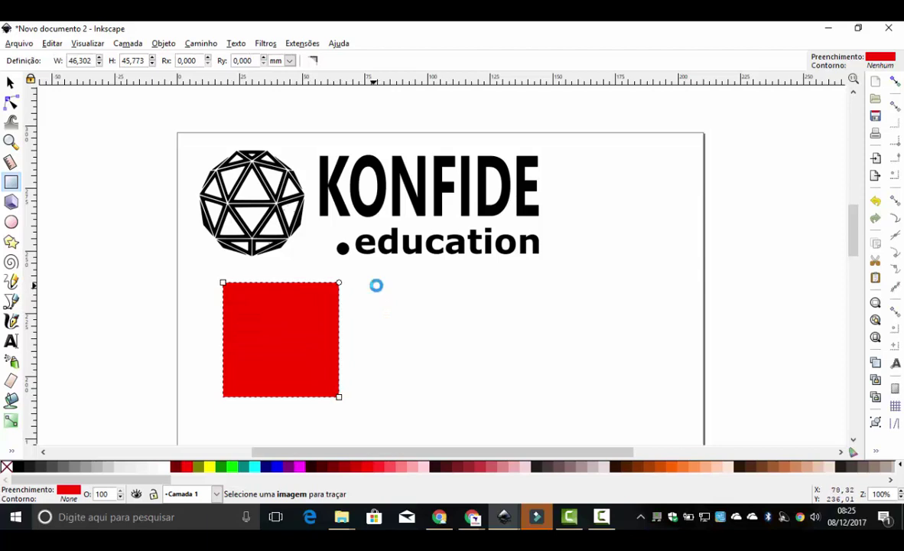
left_click_drag(373, 285, 542, 324)
left_click_drag(590, 211, 617, 370)
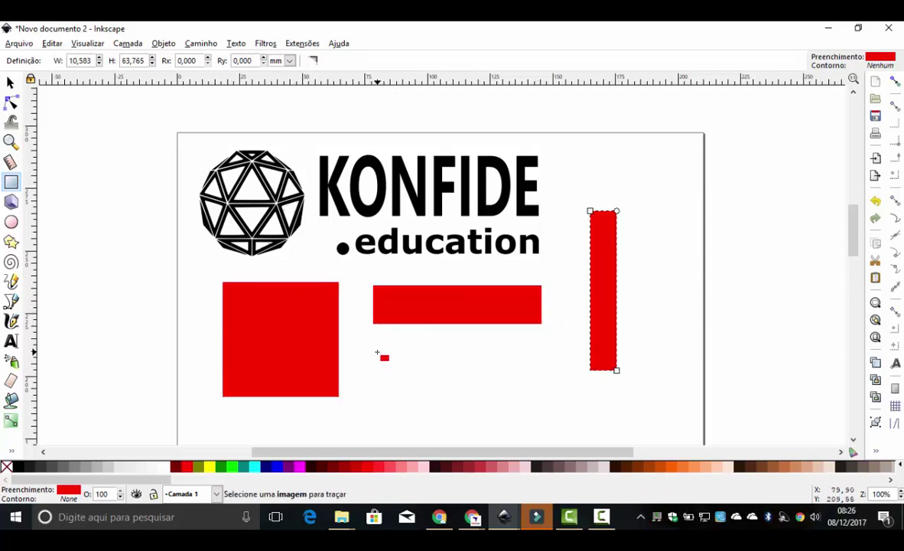
left_click_drag(377, 353, 451, 414)
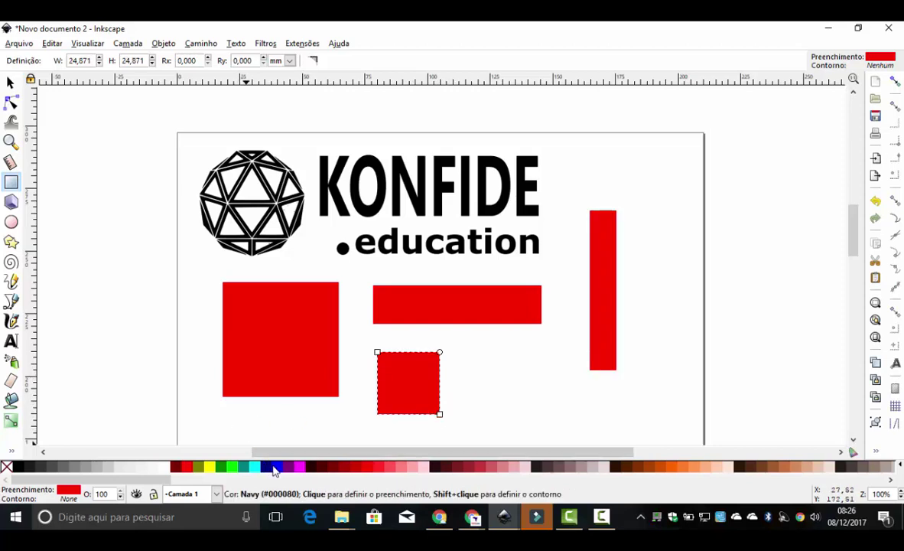
Colour the small square blue and the wide rectangle lime green
left_click(279, 467)
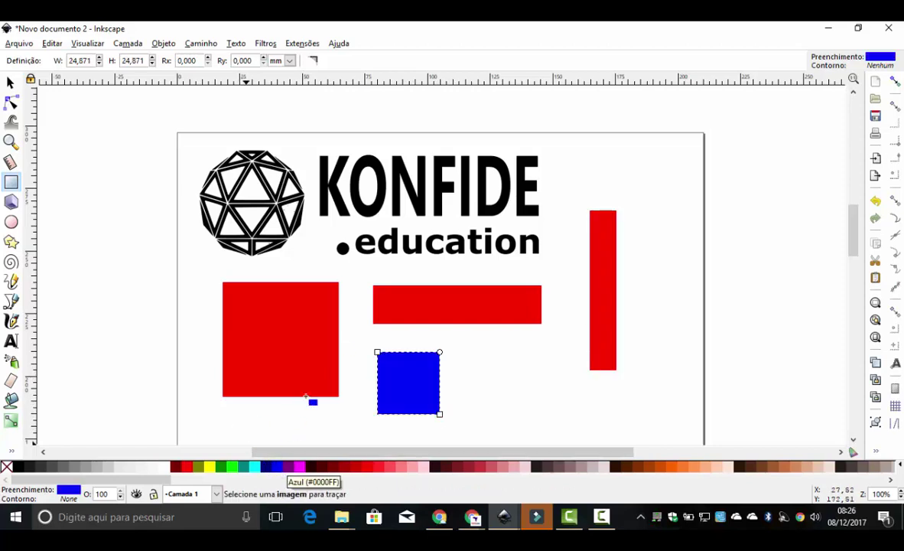
left_click(10, 82)
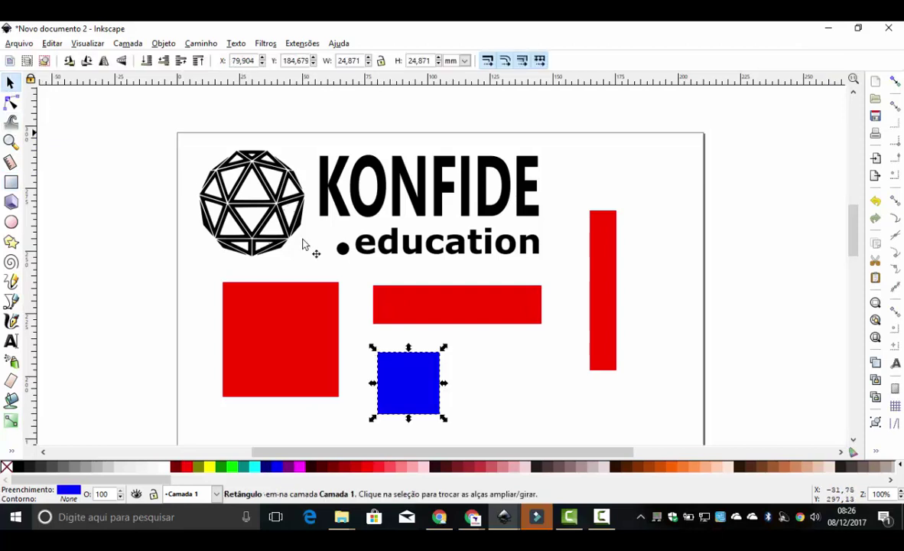
left_click(405, 298)
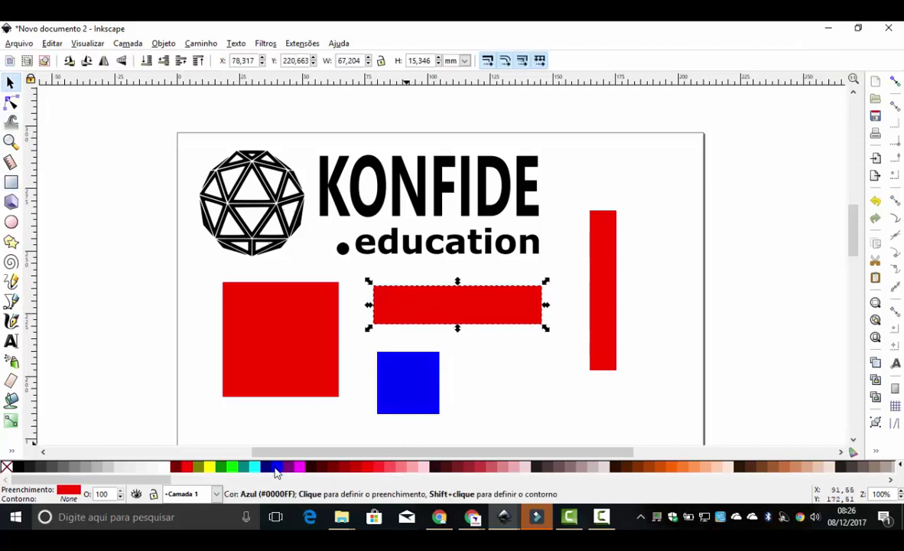
left_click(232, 467)
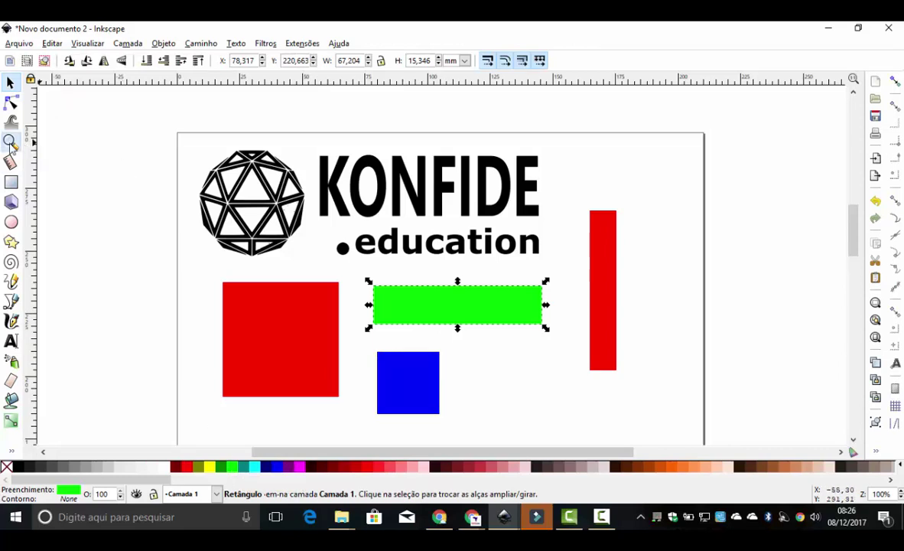
left_click(10, 141)
left_click(322, 213)
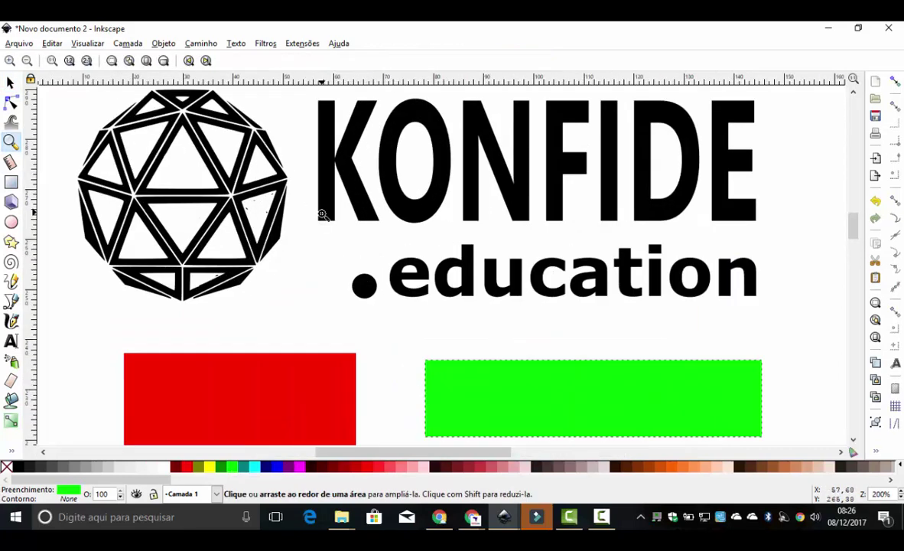
left_click(355, 242)
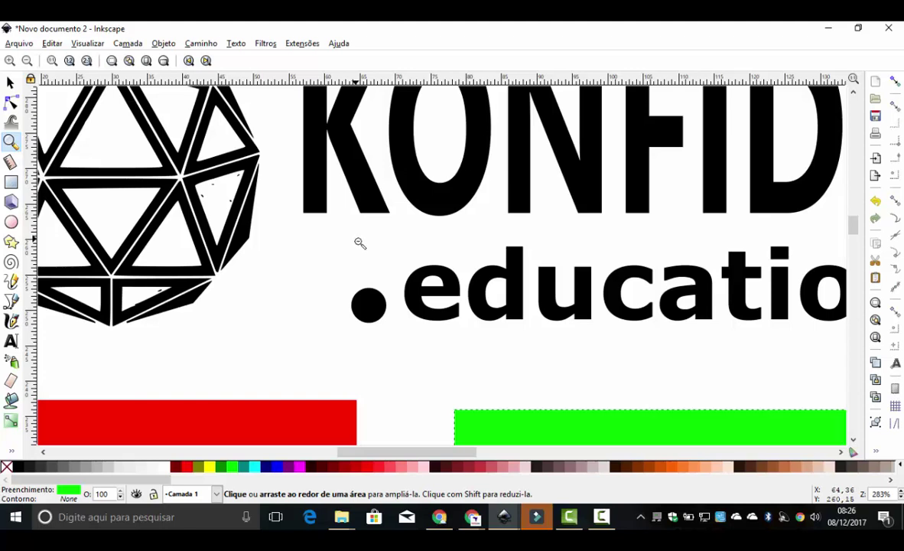
left_click(436, 297, "shift")
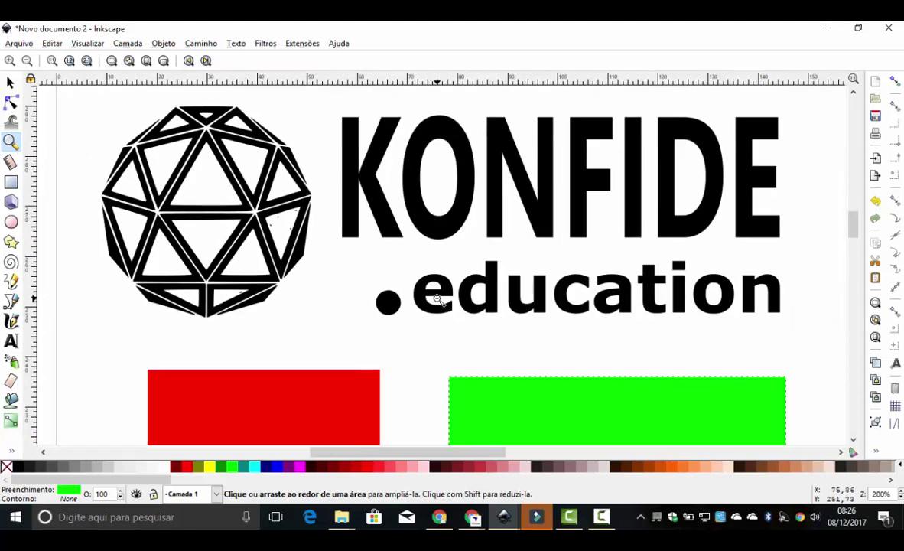
left_click(436, 298, "shift")
left_click(436, 297, "shift")
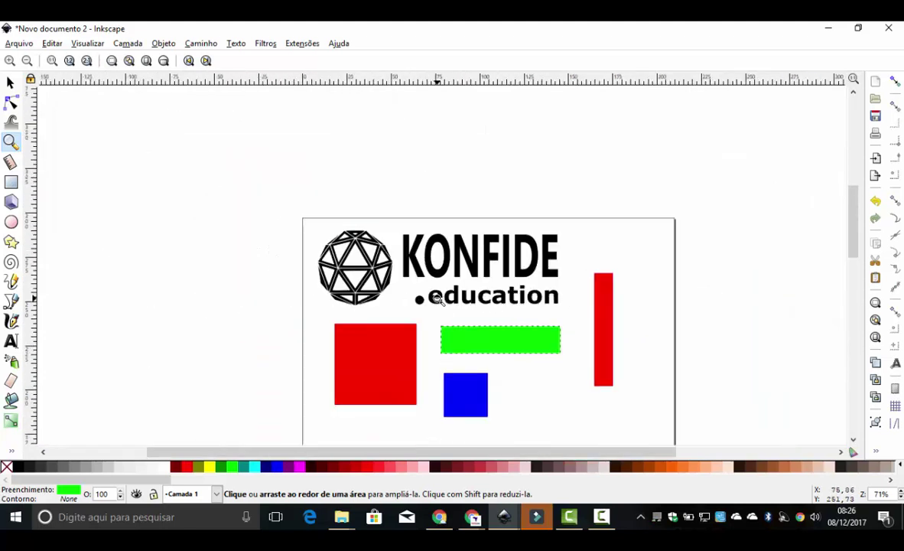
left_click(437, 299, "shift")
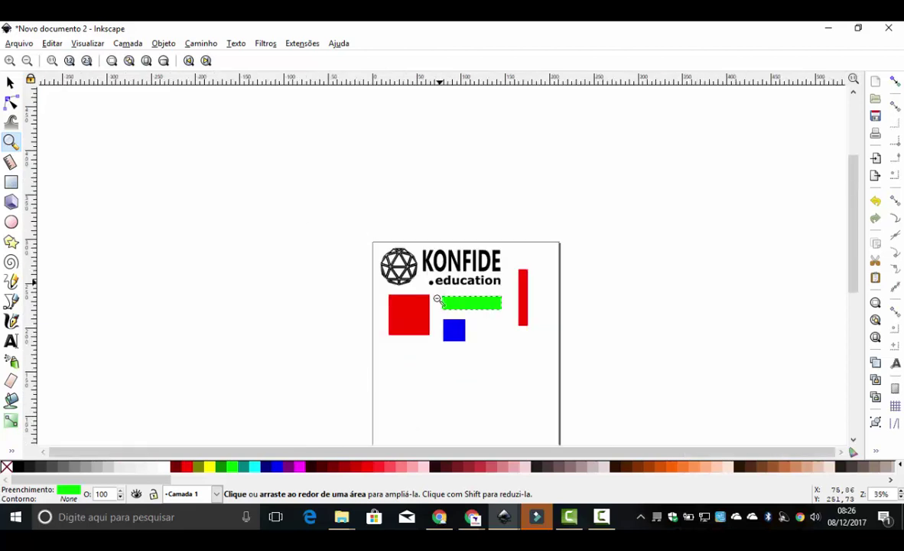
key("1")
scroll(437, 297, "down", 4)
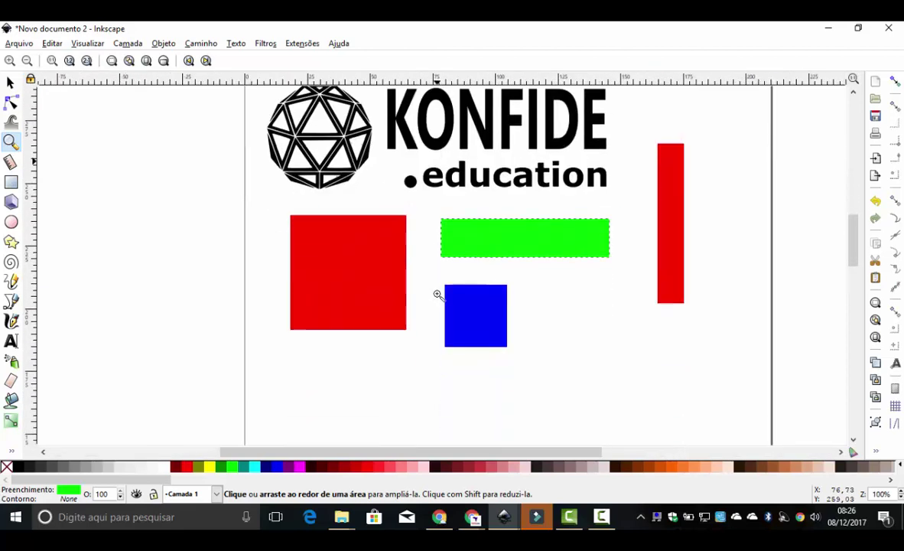
scroll(437, 295, "down", 2)
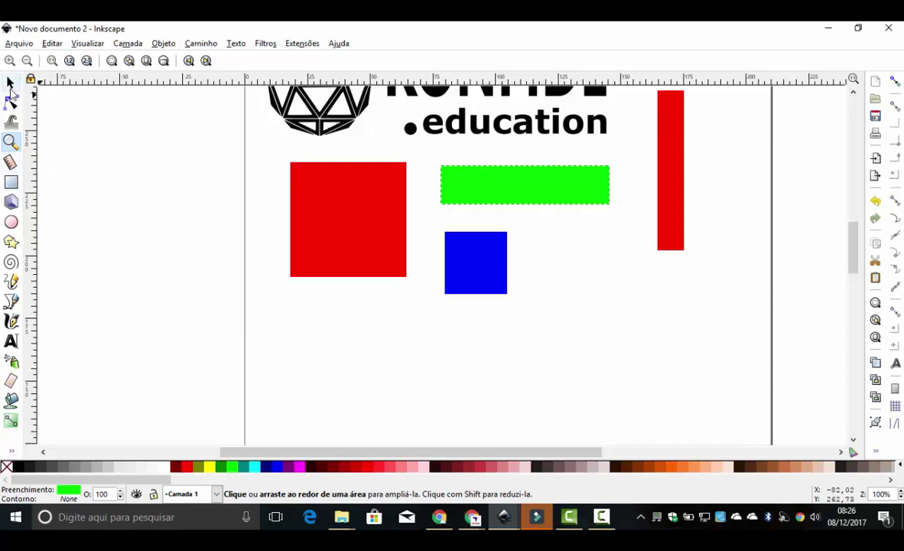
Measure across the red square's diagonal, snapping the end to its corner
left_click(10, 161)
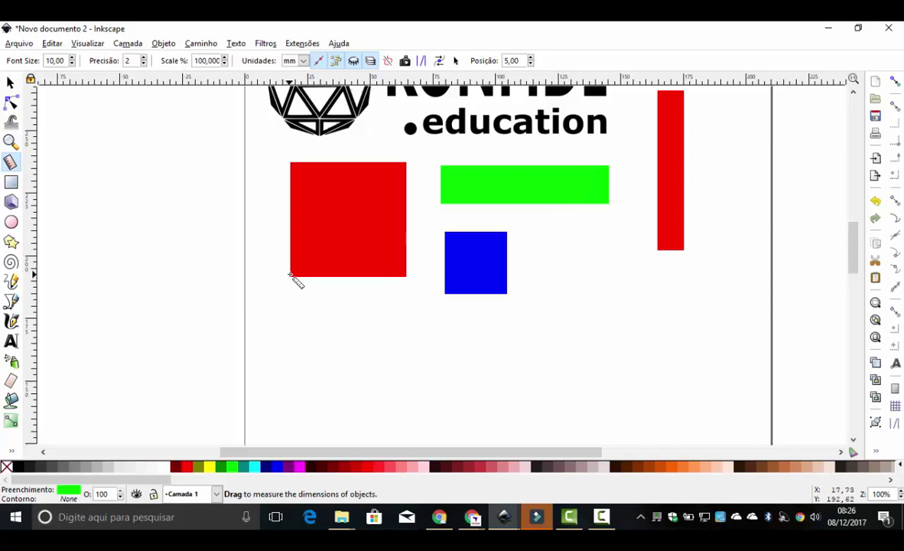
left_click_drag(291, 277, 407, 164)
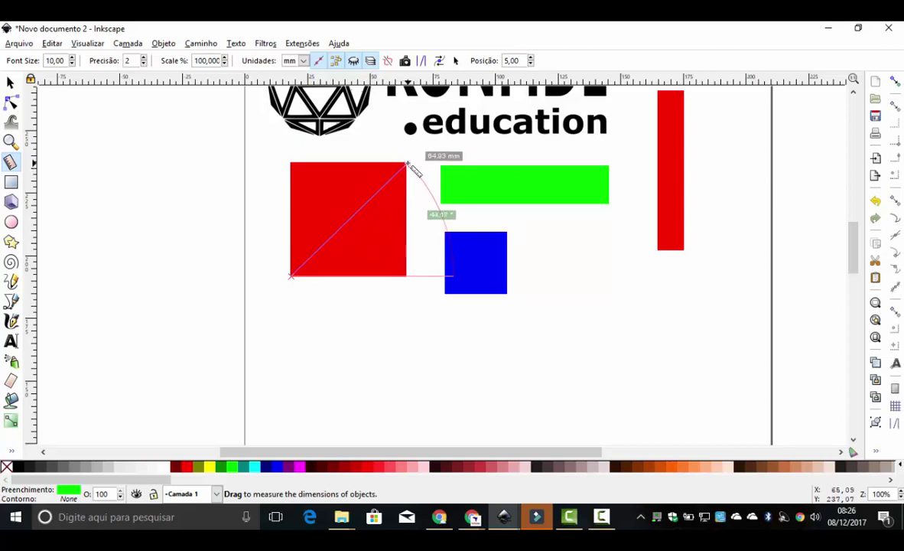
left_click_drag(408, 165, 406, 163)
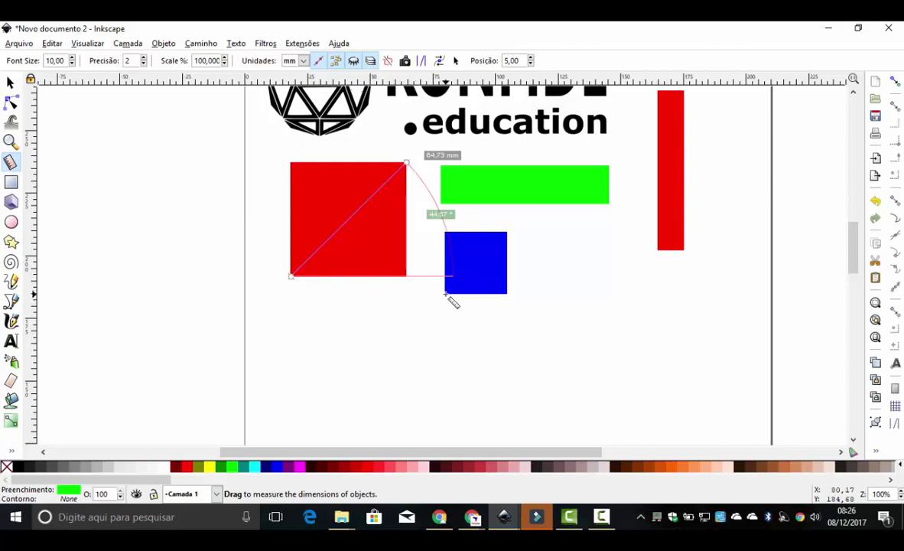
Zoom in and measure the blue square's diagonal: 34.88 mm at about 45.13°
key("plus")
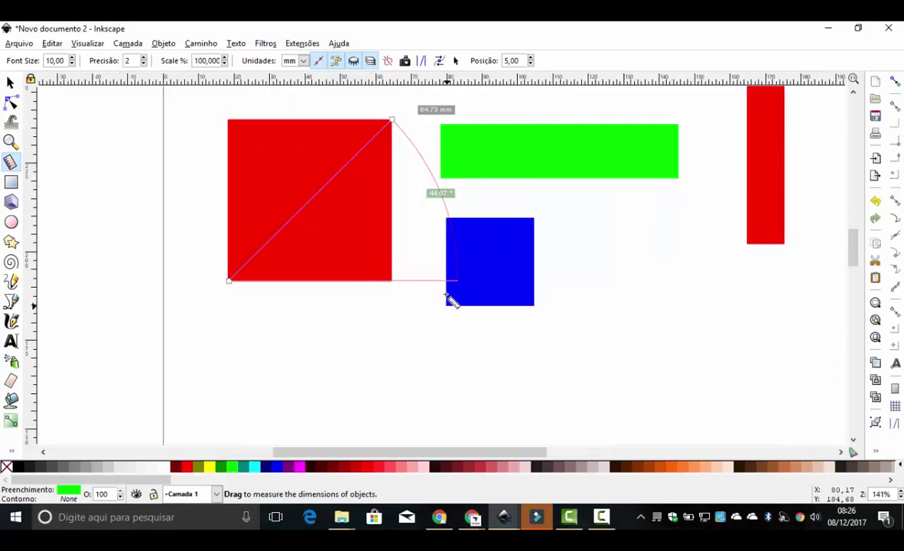
key("plus")
key("plus")
left_click_drag(450, 346, 628, 170)
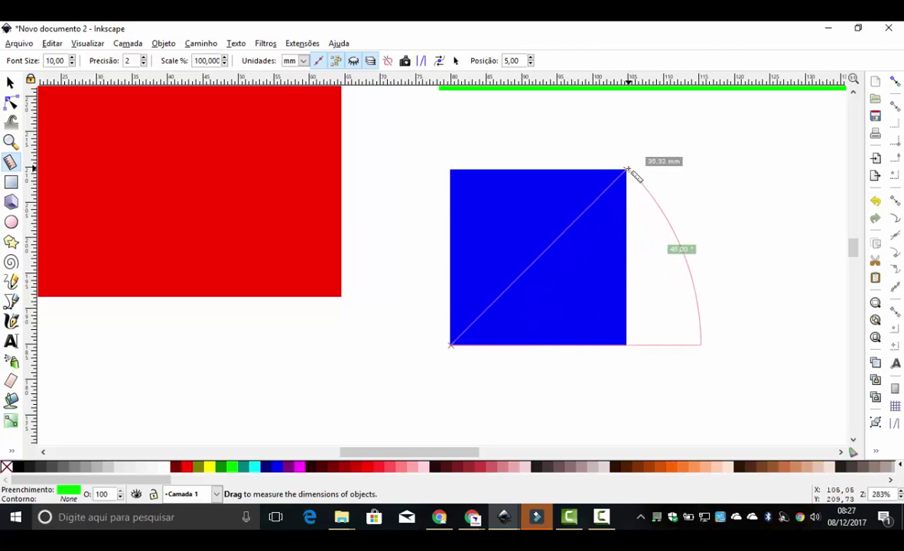
left_click_drag(627, 169, 624, 171)
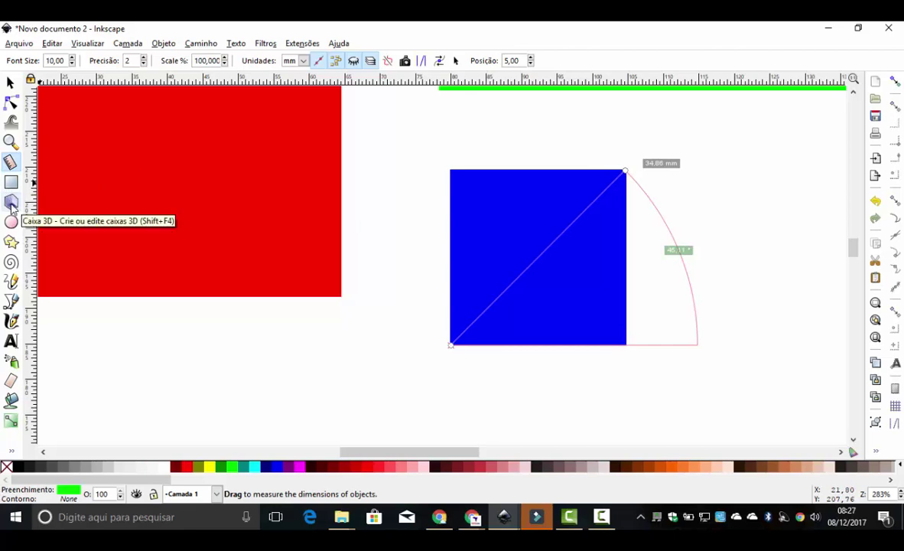
Draw a 3D box over the blue square, zoom out, and stretch its height
left_click(10, 203)
mouse_move(382, 236)
left_mouse_down()
mouse_move(449, 327)
mouse_move(505, 287)
left_mouse_up()
key("minus")
key("minus")
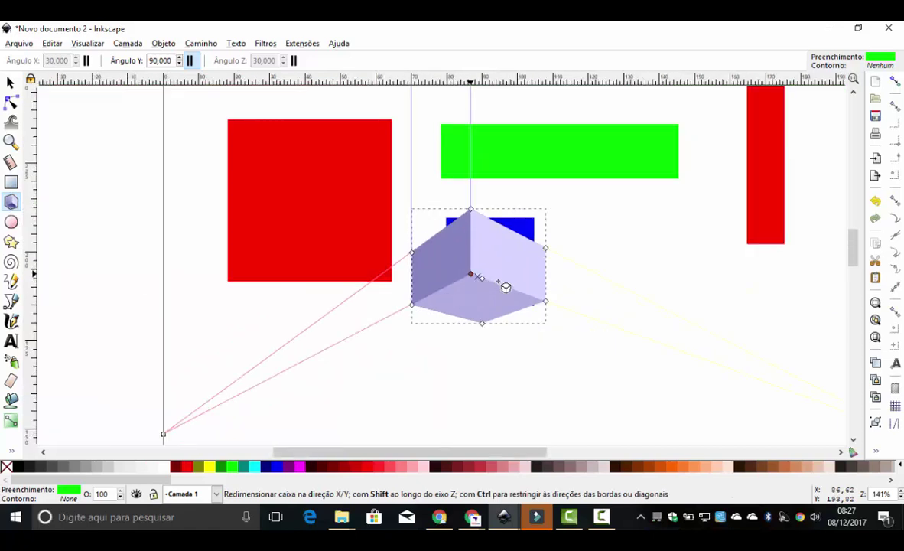
key("minus")
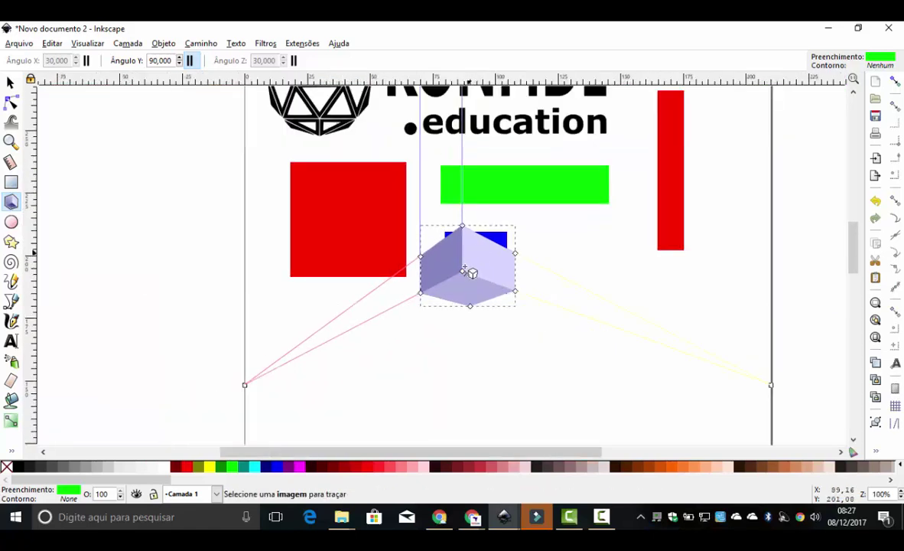
mouse_move(468, 273)
left_mouse_down()
mouse_move(478, 384)
mouse_move(470, 349)
left_mouse_up()
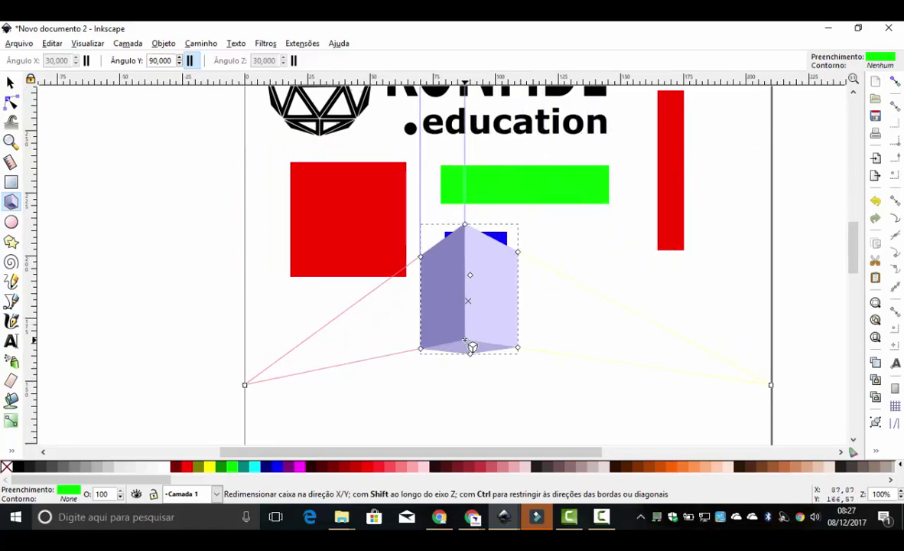
left_click_drag(466, 225, 465, 428)
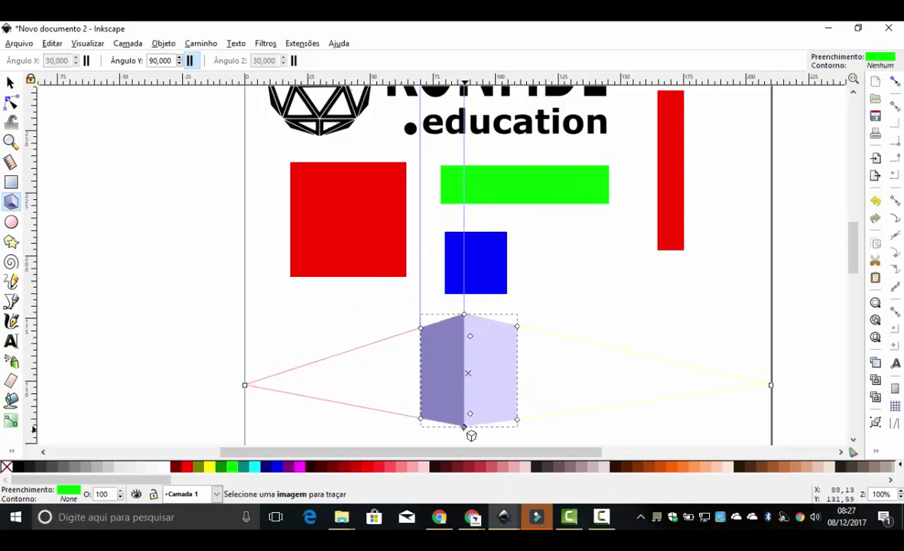
Flatten the 3D box into a short block and draw a green ellipse to its upper left
scroll(464, 325, "down", 5)
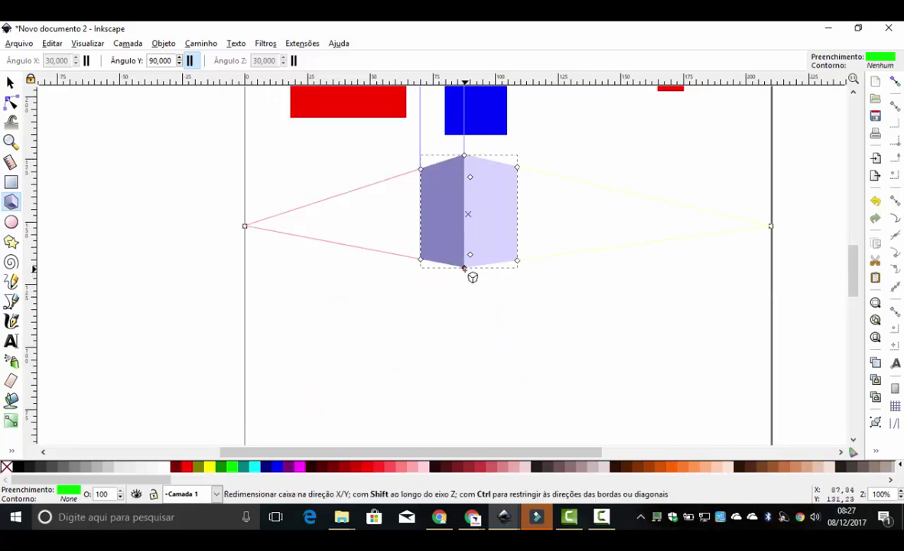
left_click_drag(464, 269, 464, 320)
left_click_drag(464, 155, 464, 281)
left_click(11, 222)
mouse_move(187, 165)
left_mouse_down()
mouse_move(355, 223)
mouse_move(259, 312)
mouse_move(340, 203)
left_mouse_up()
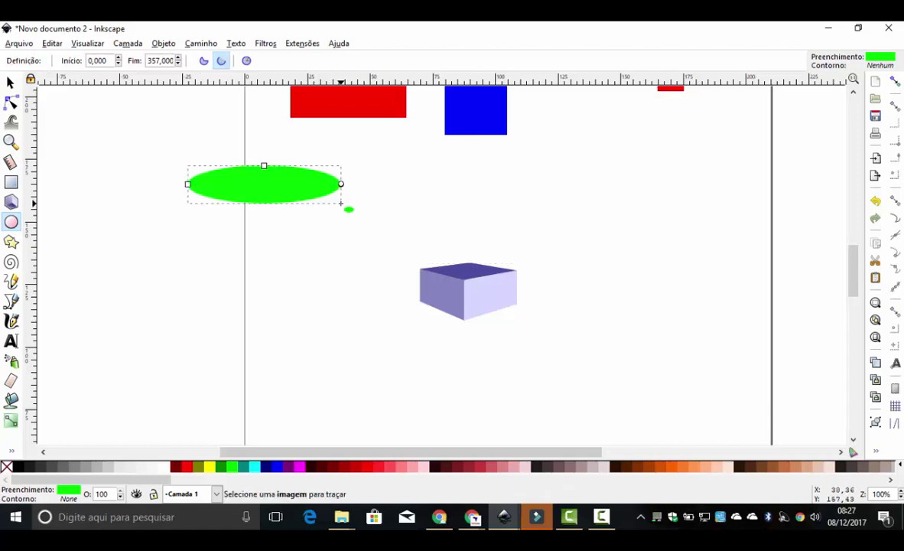
Draw a green circle above the box and a plump red five-pointed star over the ellipse
left_click_drag(416, 160, 499, 237)
left_click(11, 242)
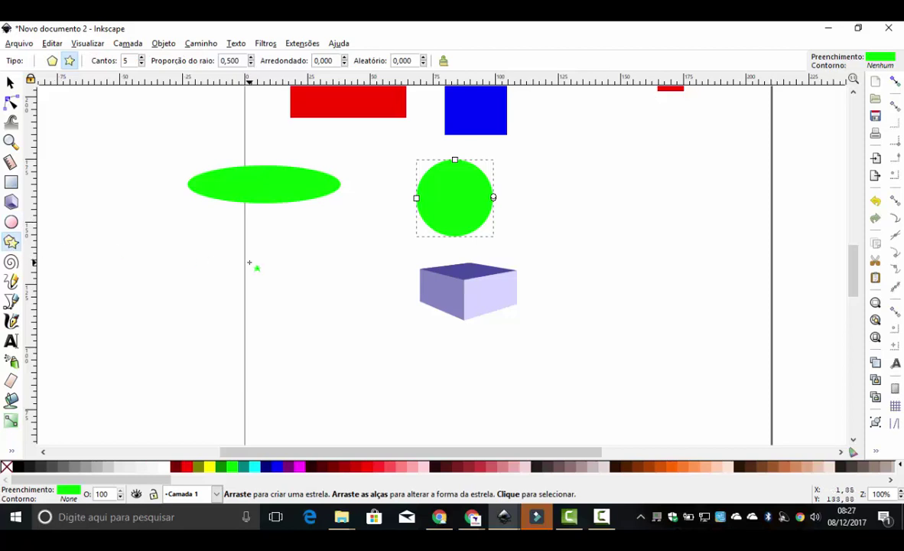
mouse_move(264, 244)
left_mouse_down()
mouse_move(208, 347)
mouse_move(239, 324)
left_mouse_up()
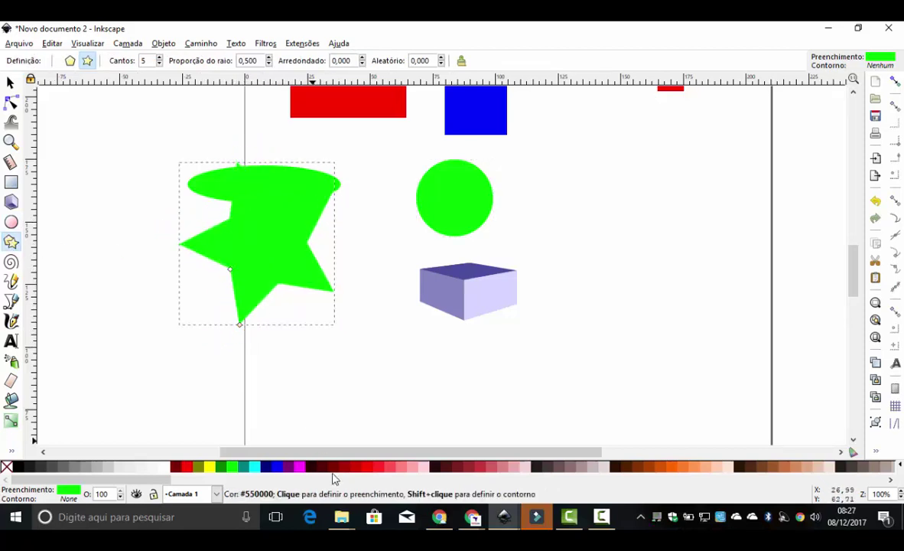
left_click(367, 467)
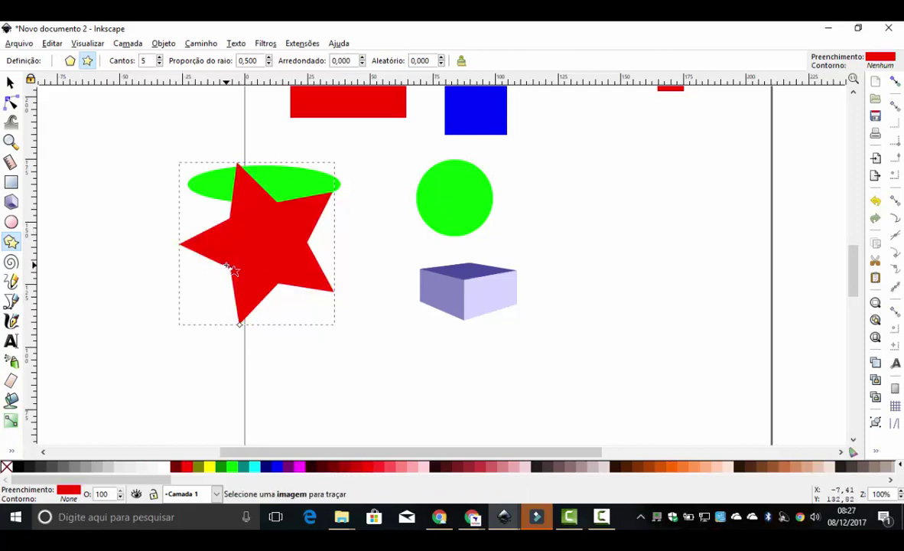
mouse_move(231, 270)
left_mouse_down()
mouse_move(242, 259)
mouse_move(235, 286)
mouse_move(221, 273)
left_mouse_up()
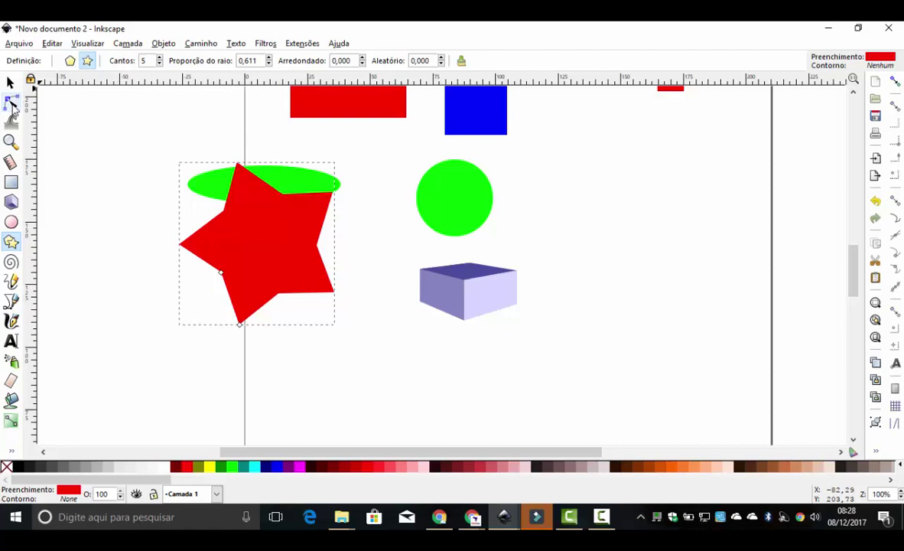
left_click(10, 104)
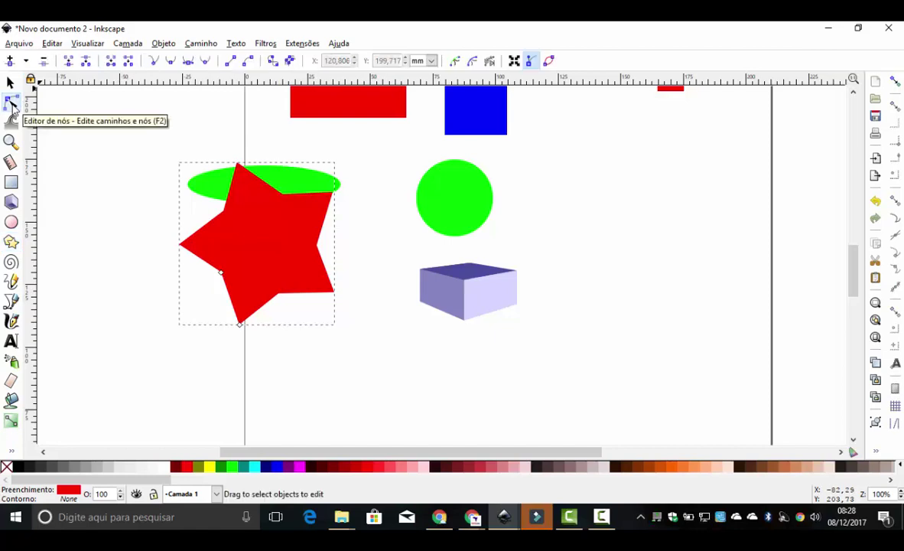
left_click(10, 142)
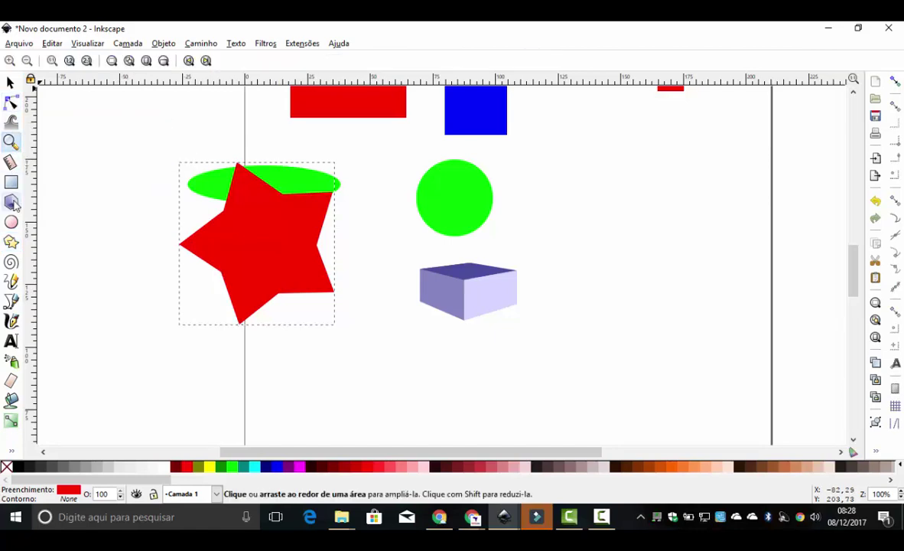
left_click(11, 242)
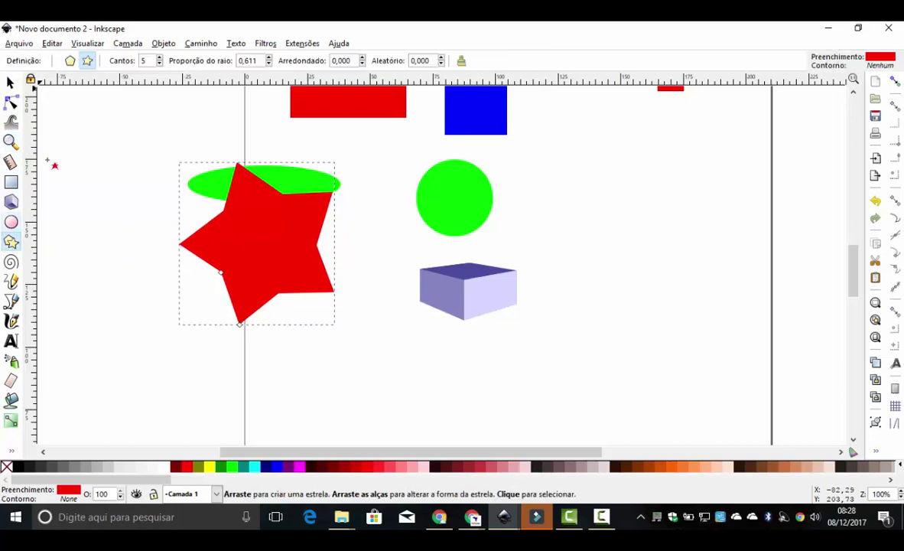
Turn the big star into a pentagon and draw a small red six-cornered polygon on the right
left_click(70, 61)
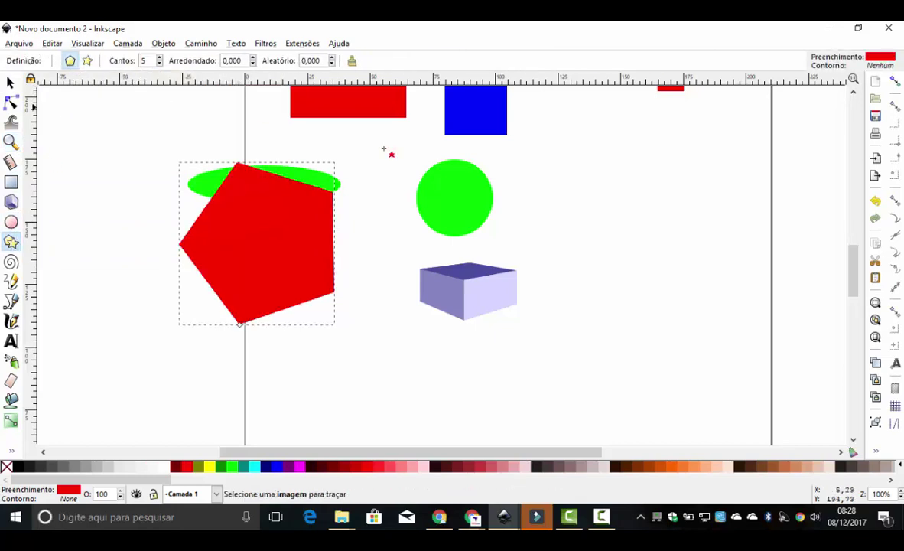
mouse_move(559, 167)
left_mouse_down()
mouse_move(641, 252)
mouse_move(567, 212)
left_mouse_up()
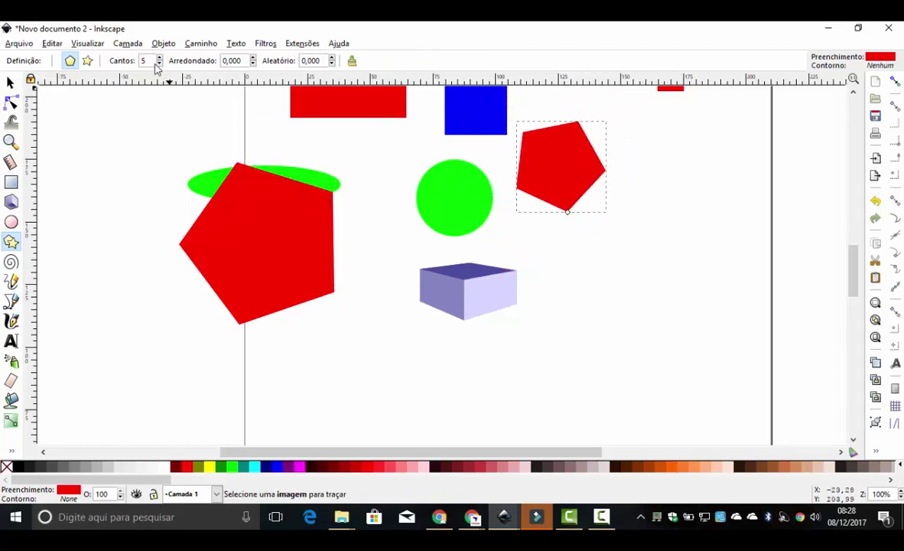
left_click_drag(146, 61, 129, 60)
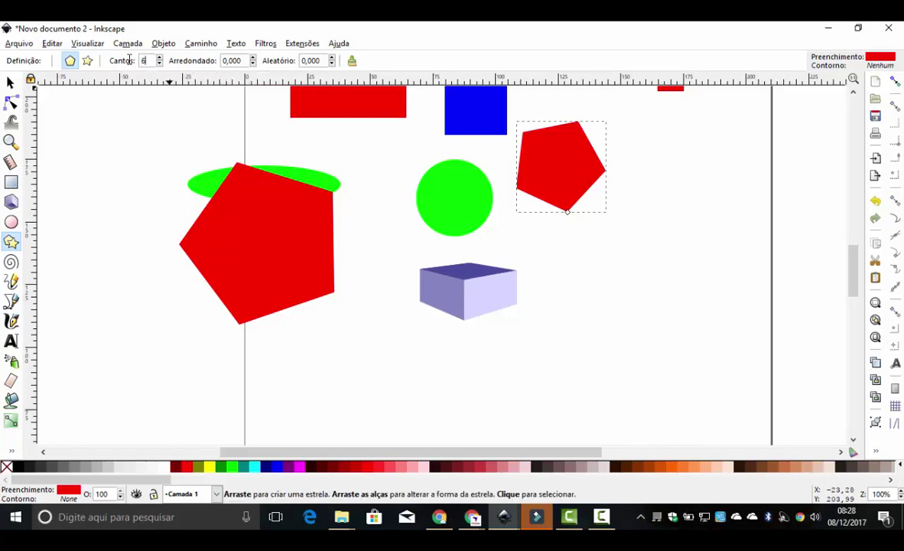
type("6")
key("Return")
Change the small polygon into a spiky eight-pointed star
type("8")
key("Return")
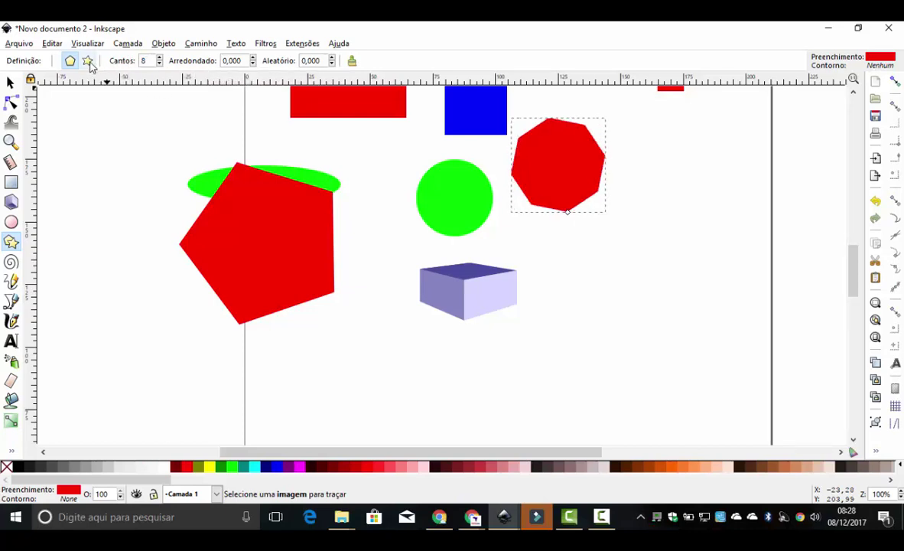
left_click(87, 60)
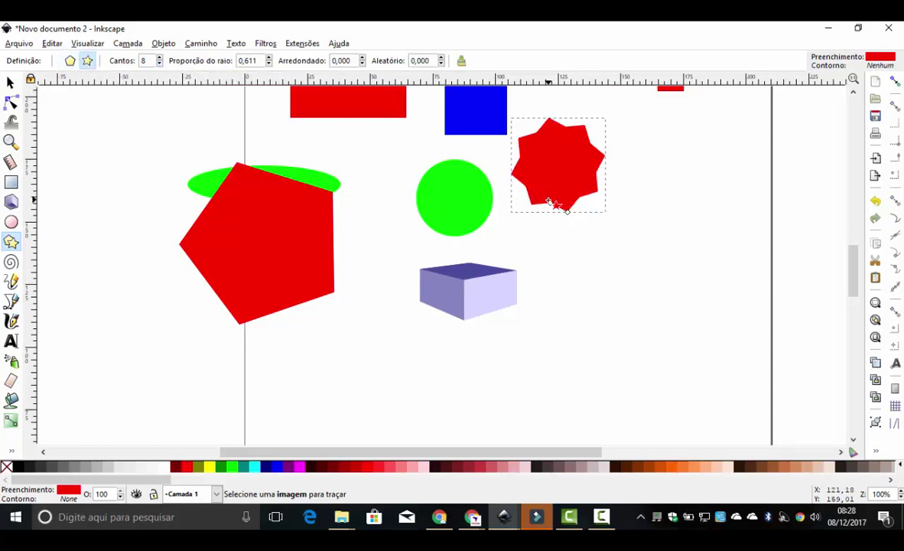
left_click_drag(557, 207, 552, 190)
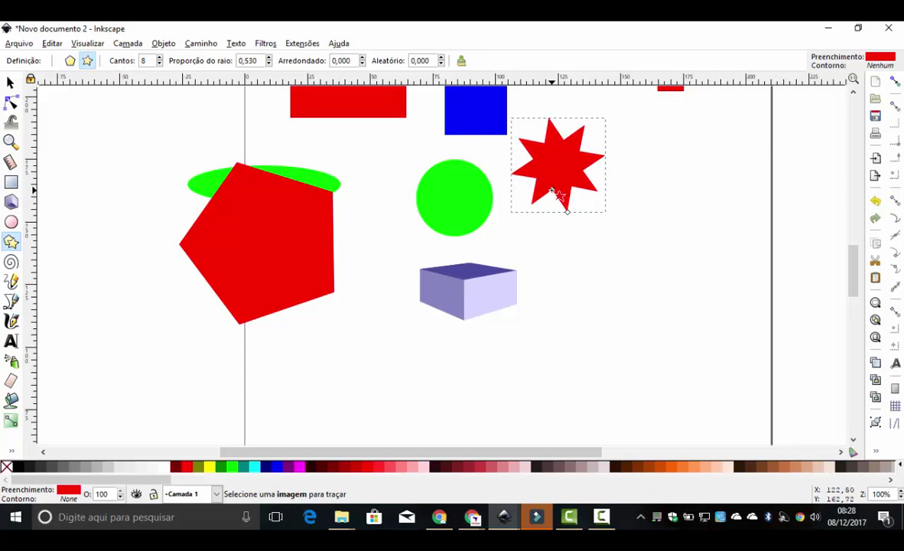
Draw a large black three-turn spiral on the right side of the page
left_click(11, 261)
left_click_drag(603, 287, 729, 364)
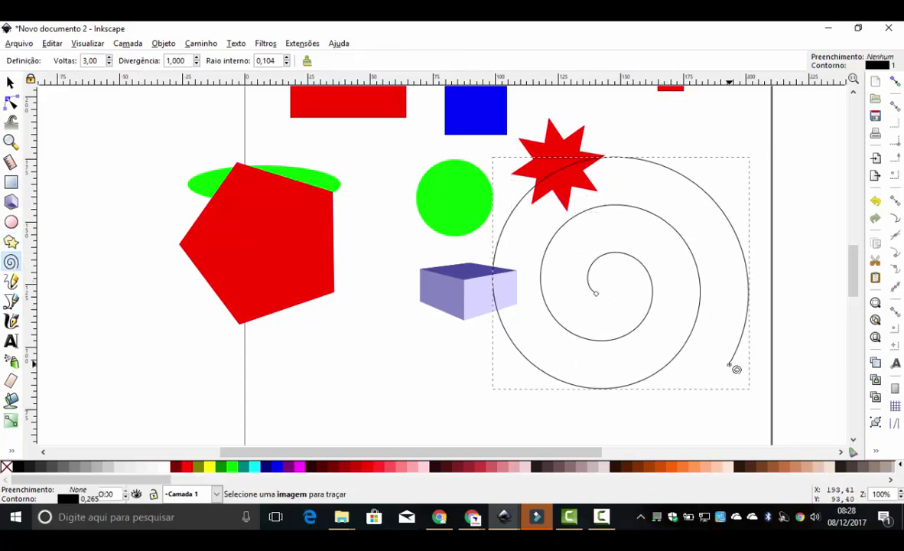
left_click(12, 283)
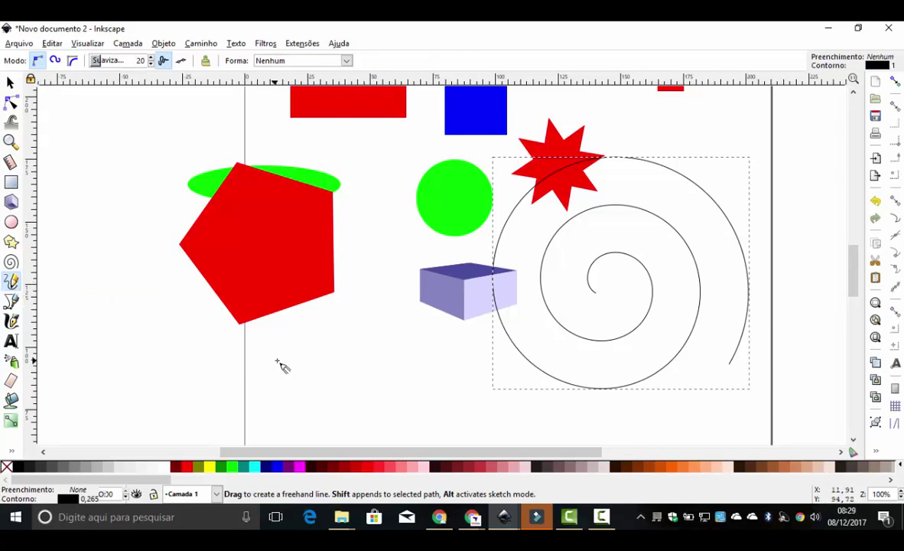
Draw a two-hill freehand line below the pentagon with Pencil smoothing raised to 74
mouse_move(272, 369)
left_mouse_down()
mouse_move(322, 357)
mouse_move(327, 319)
mouse_move(349, 296)
mouse_move(408, 368)
left_mouse_up()
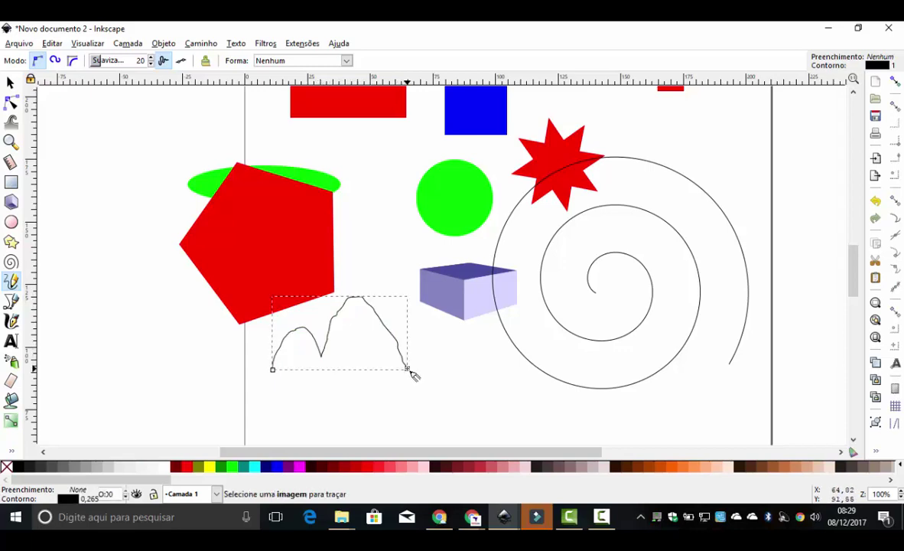
scroll(413, 375, "up", 2)
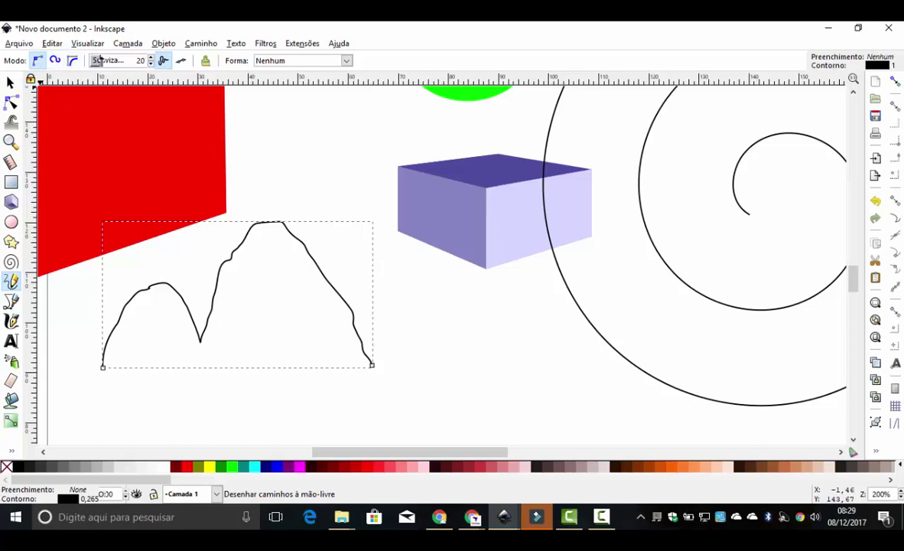
left_click_drag(100, 61, 131, 63)
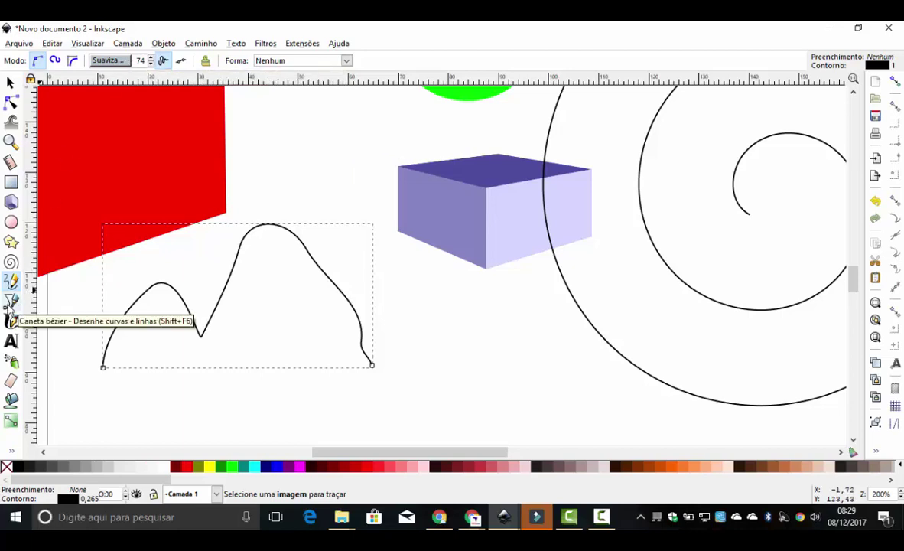
key("1")
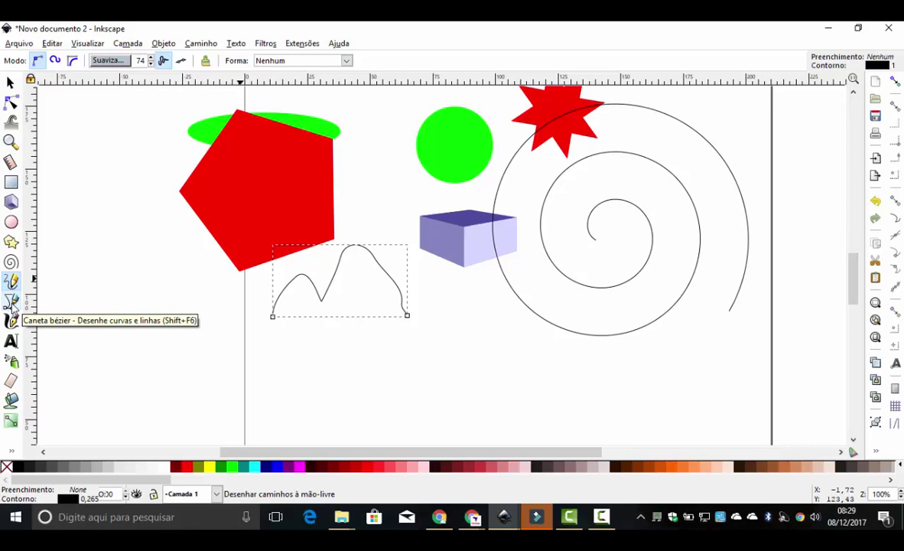
Draw an angular zigzag path of straight Bézier segments across the freehand hill line
left_click(11, 301)
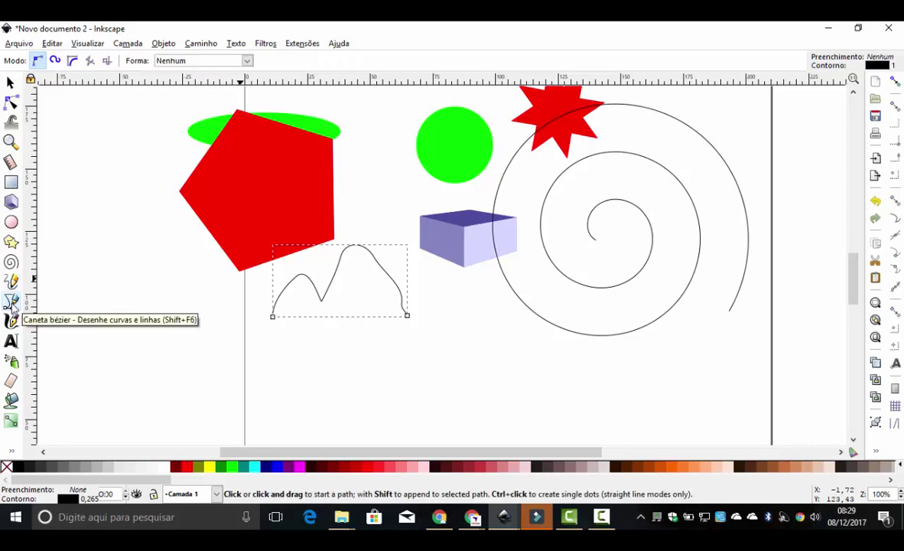
left_click(286, 396)
left_click(405, 329)
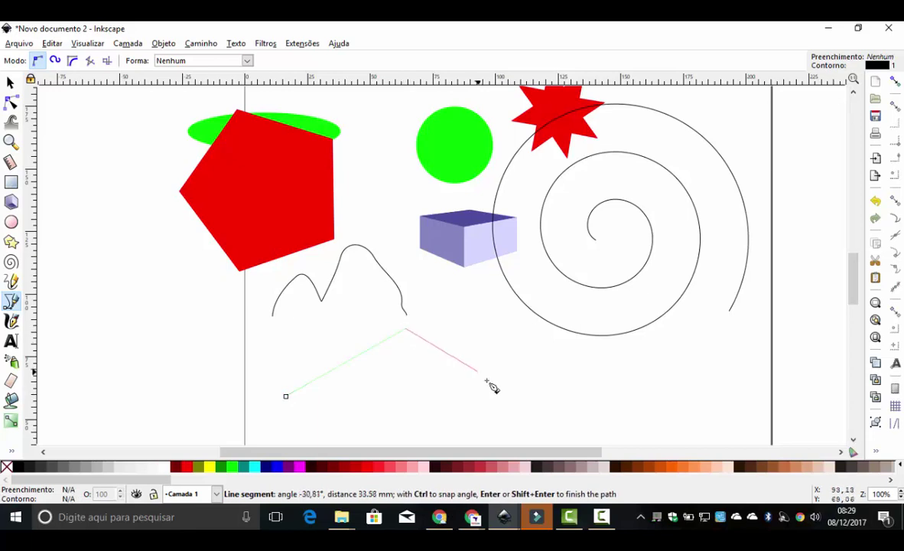
left_click(496, 386)
left_click(582, 304)
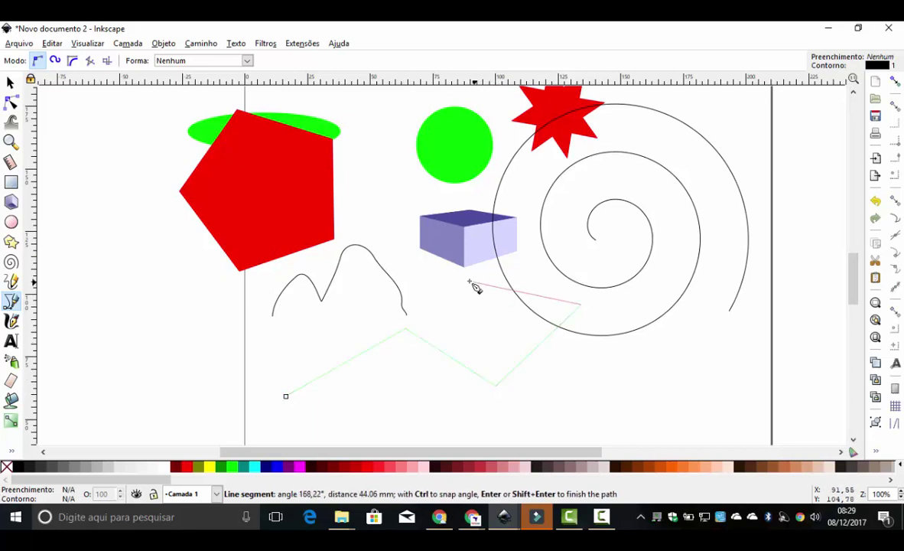
left_click(468, 282)
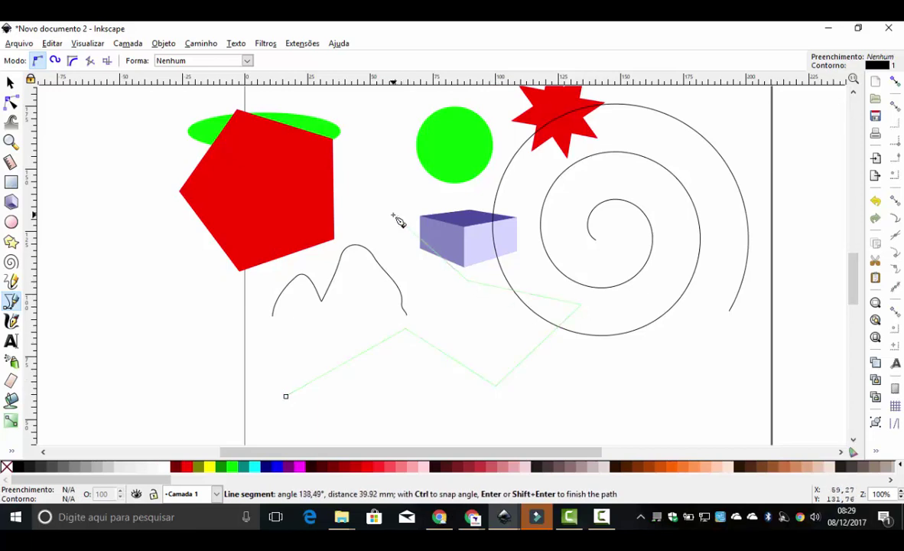
double_click(391, 215)
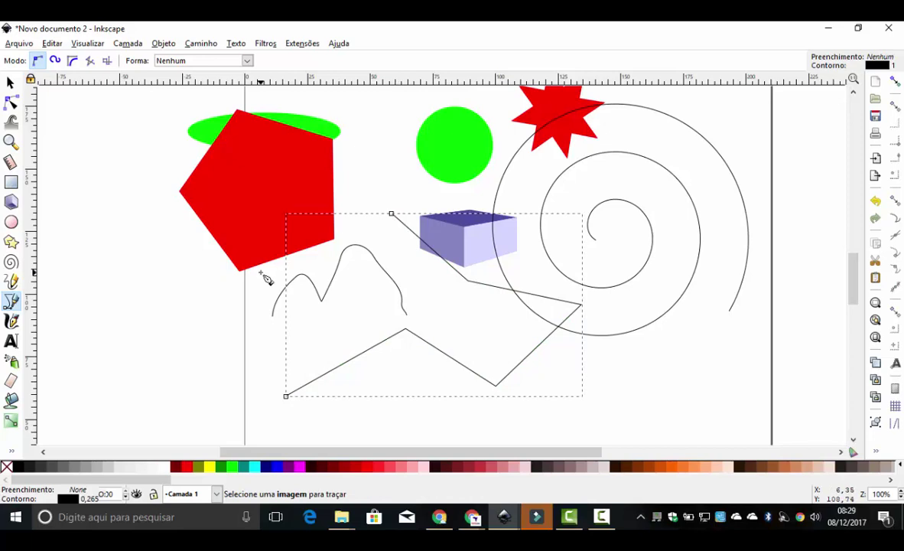
scroll(263, 276, "down", 2)
scroll(265, 278, "down", 3)
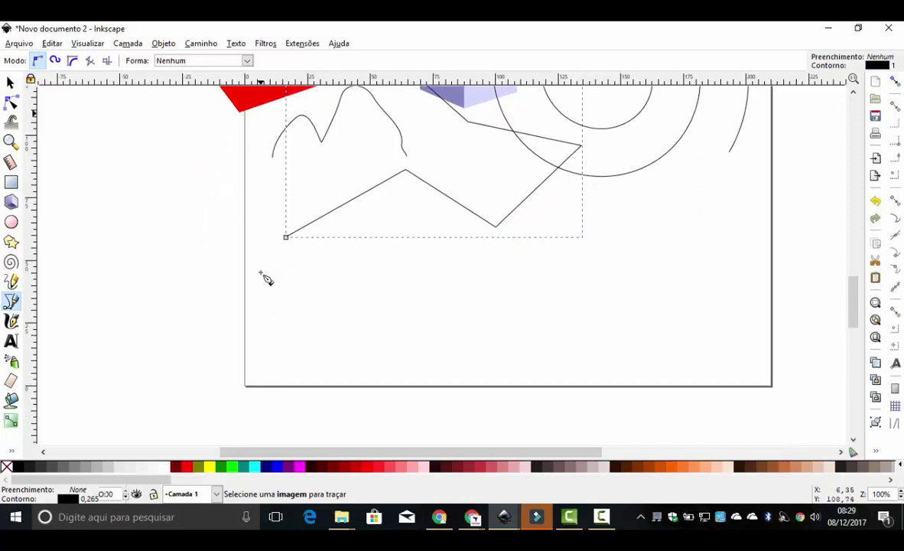
Draw a smooth wavy Bézier curve across the lower page, ending near the bottom-right corner
left_click(289, 308)
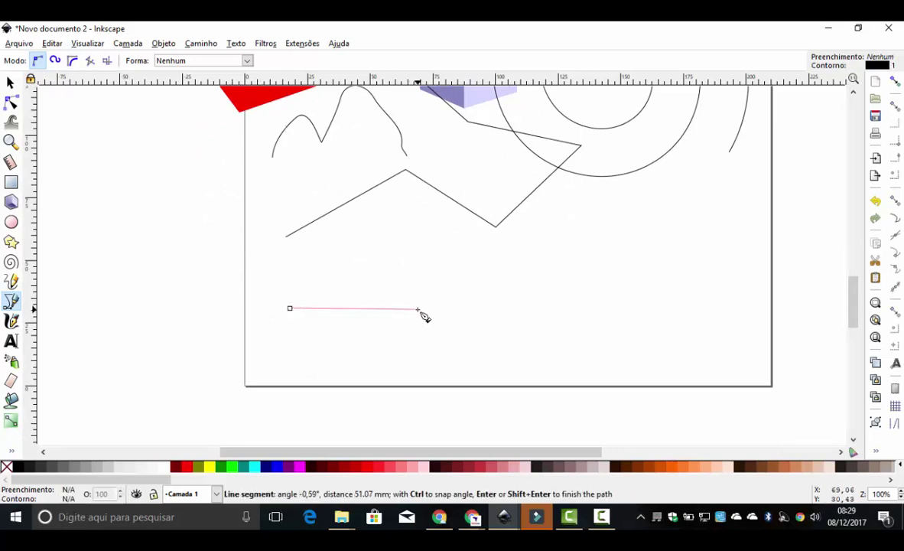
mouse_move(418, 310)
left_mouse_down()
mouse_move(438, 344)
mouse_move(417, 406)
mouse_move(498, 395)
left_mouse_up()
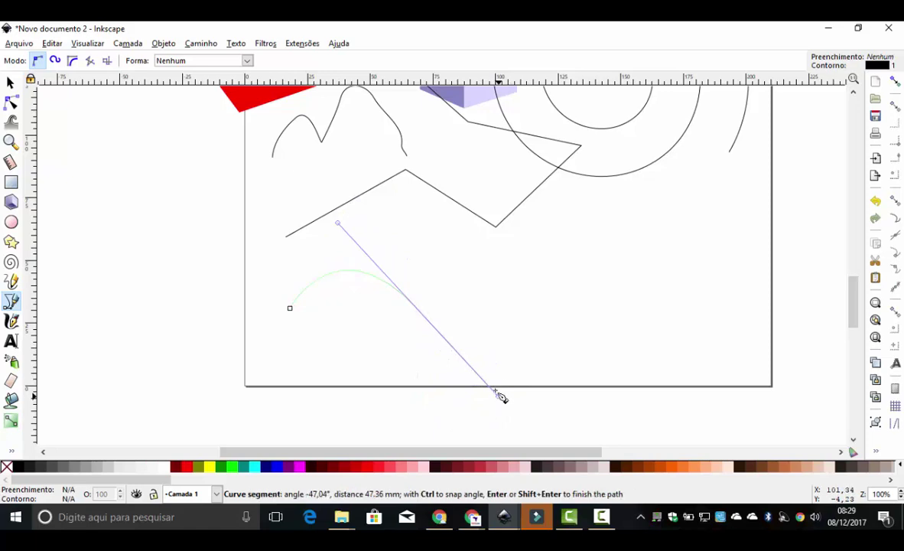
left_click(562, 269)
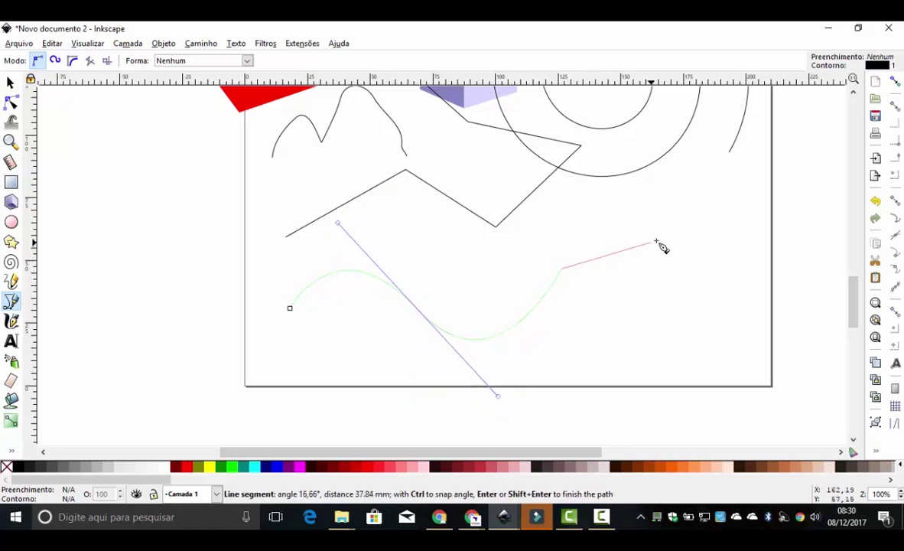
mouse_move(711, 248)
left_mouse_down()
mouse_move(794, 407)
mouse_move(777, 411)
left_mouse_up()
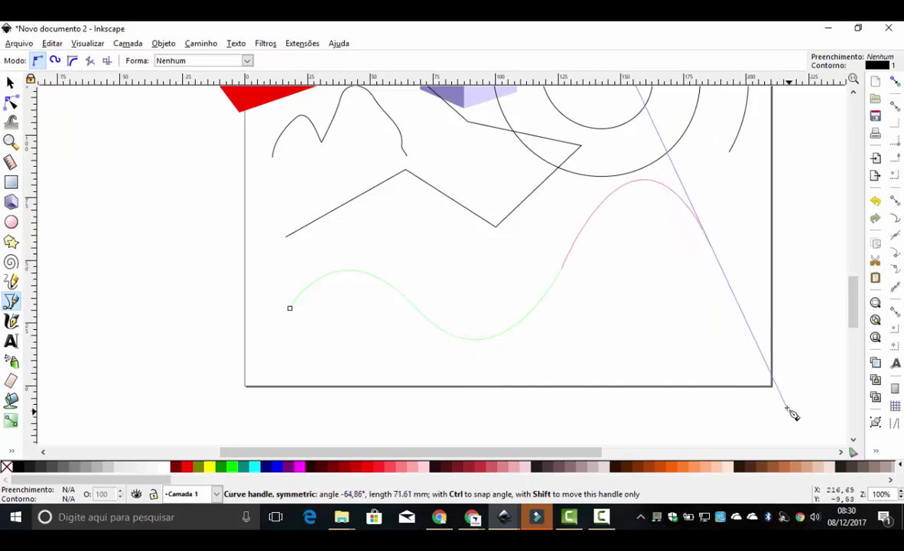
double_click(760, 364)
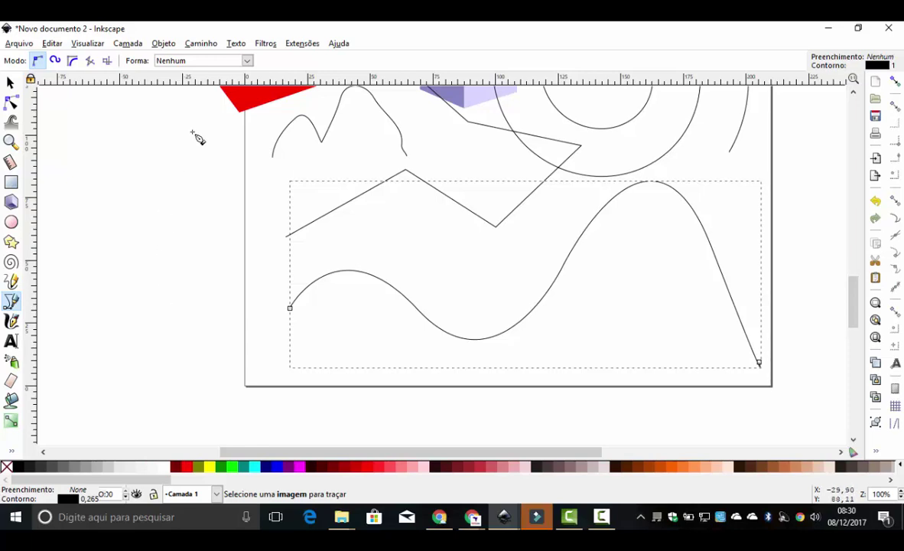
left_click(247, 61)
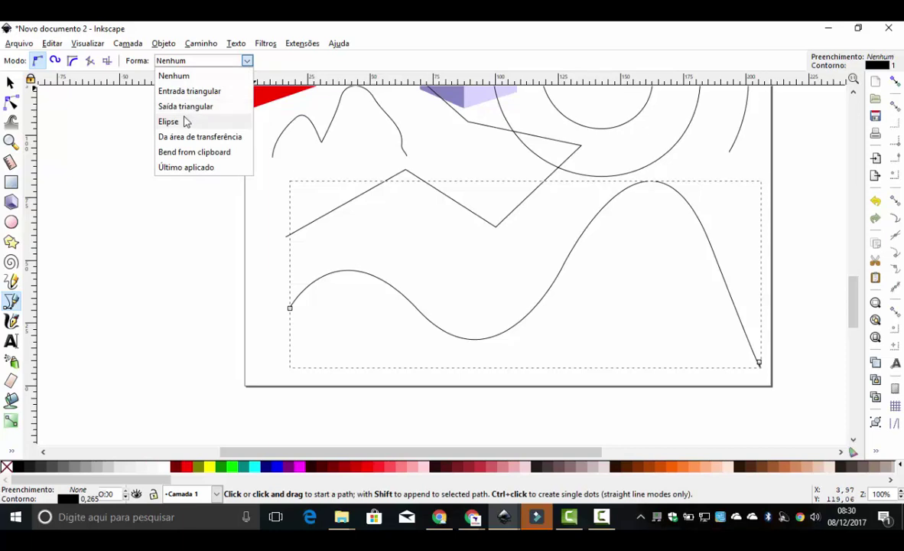
Draw a long, thick, tapered arc below the wave using the Elipse pen shape
left_click(183, 120)
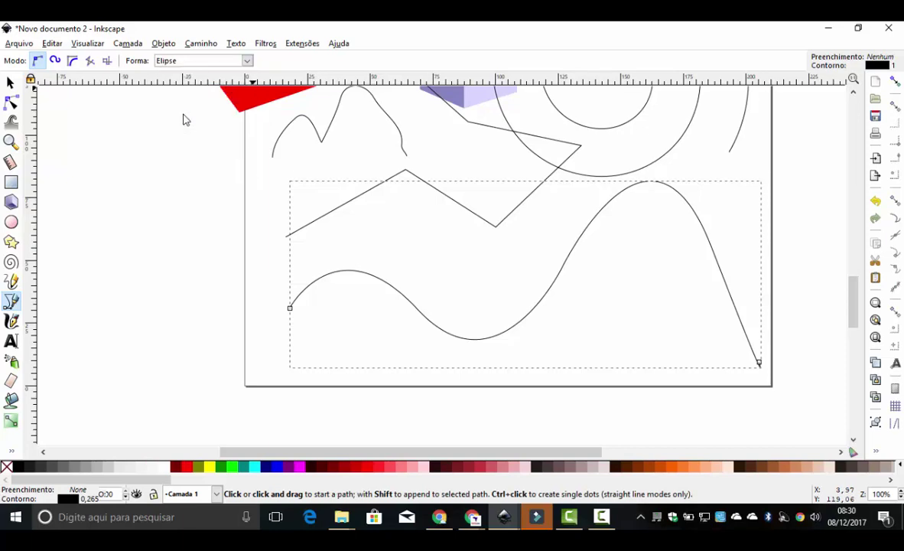
left_click(270, 357)
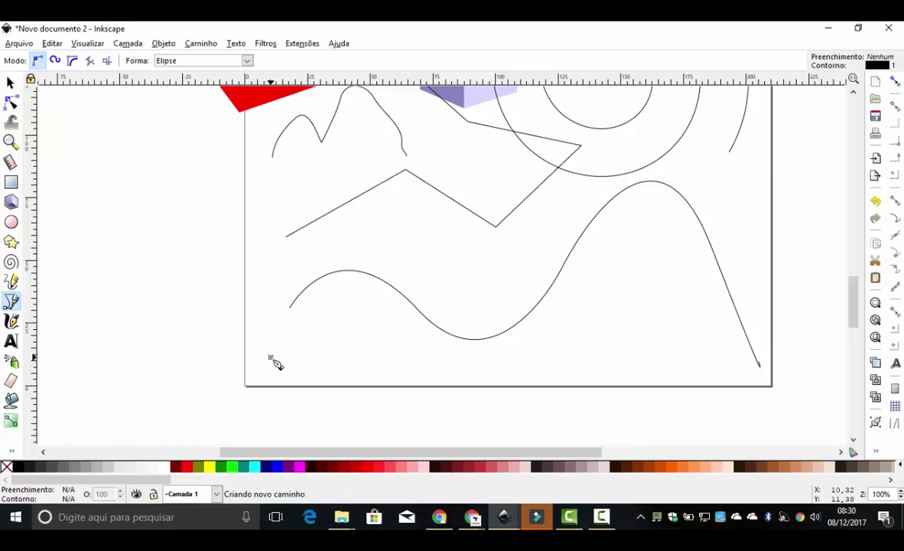
left_click_drag(482, 364, 615, 434)
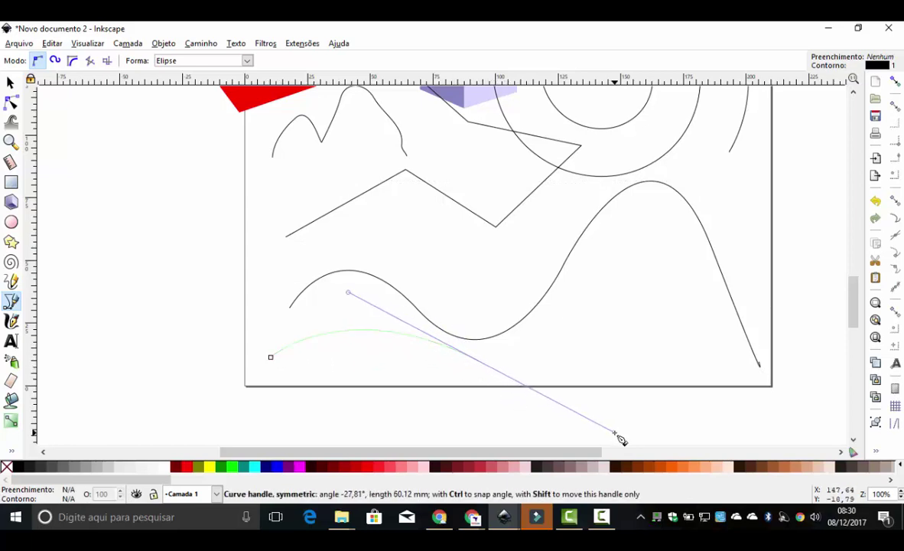
double_click(616, 433)
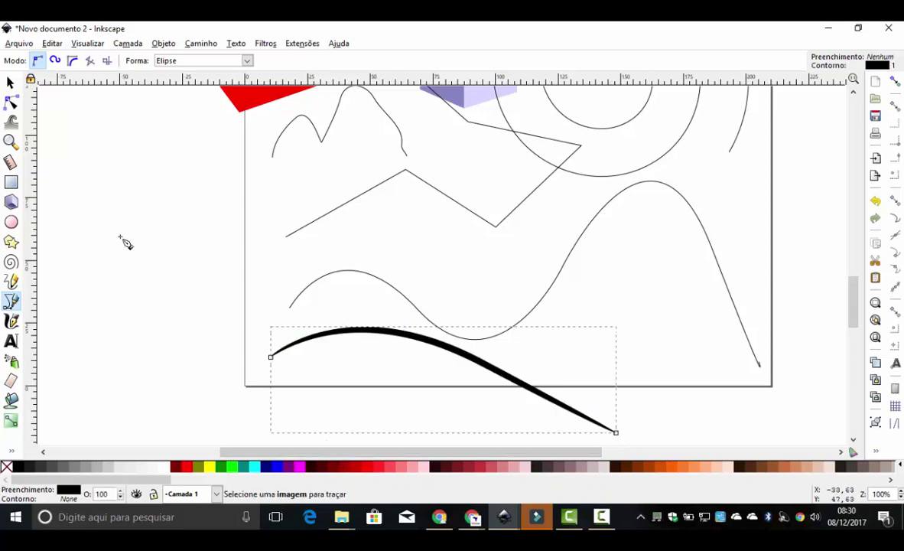
Extend the arc's left end into a small hook, zoomed in to 200%
left_click(9, 83)
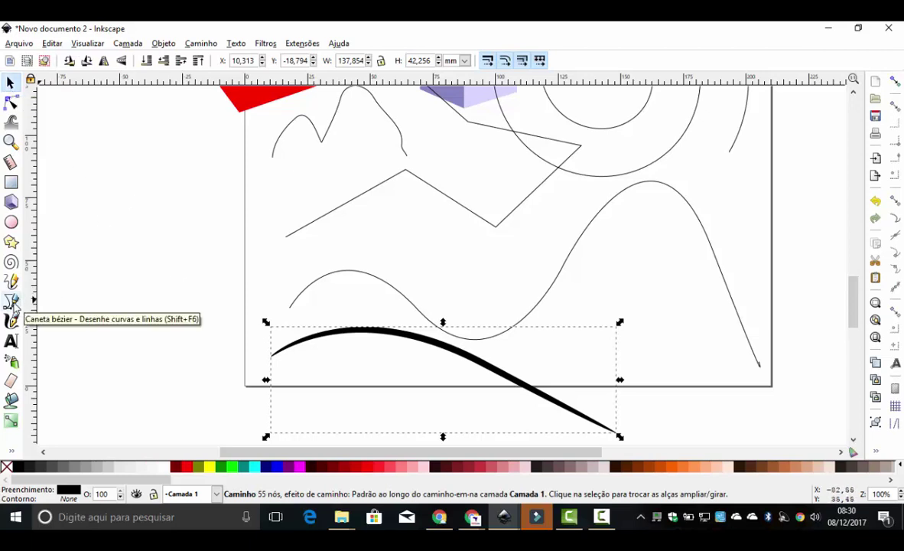
left_click(11, 300)
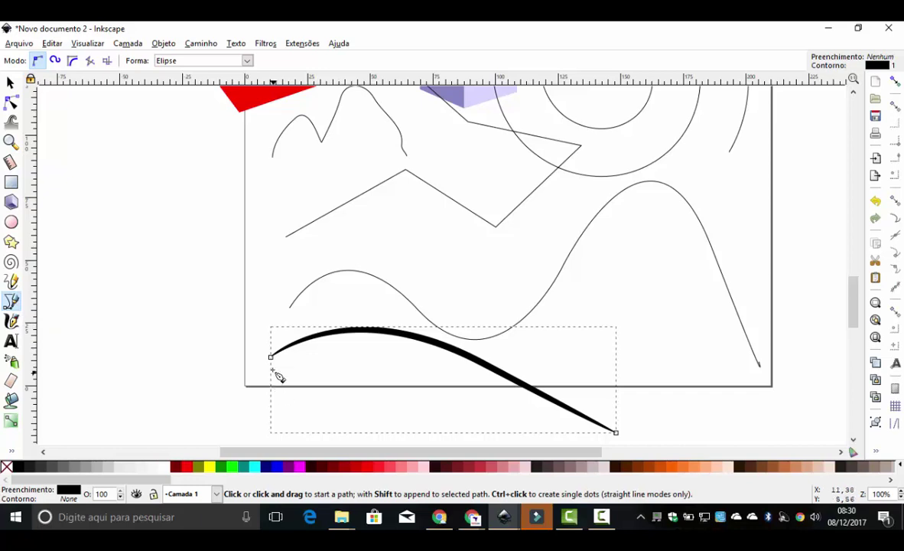
left_click_drag(274, 365, 268, 382)
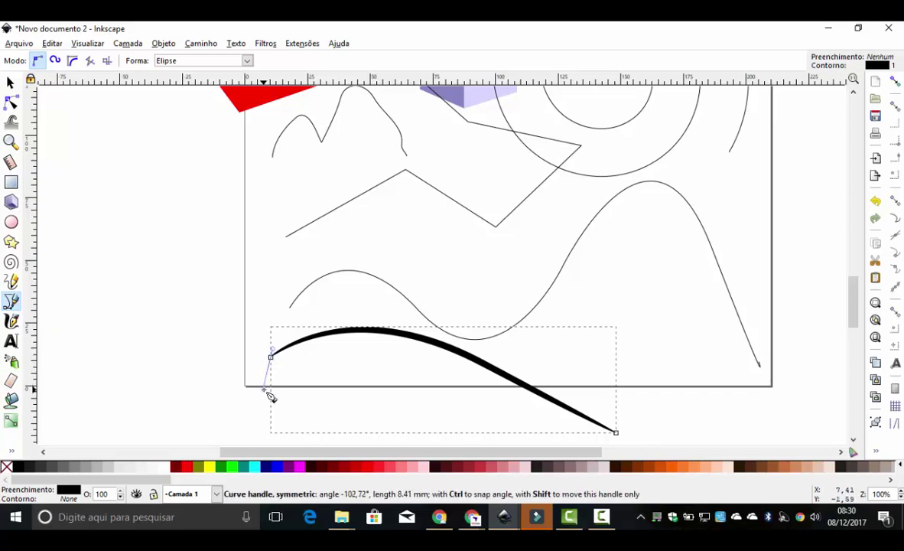
key("plus")
key("plus")
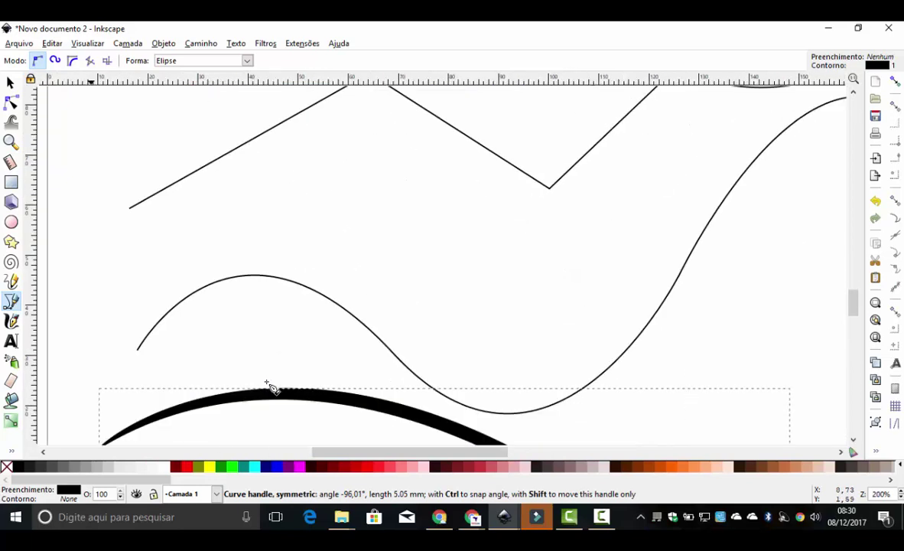
scroll(269, 383, "down", 2)
scroll(268, 383, "down", 3)
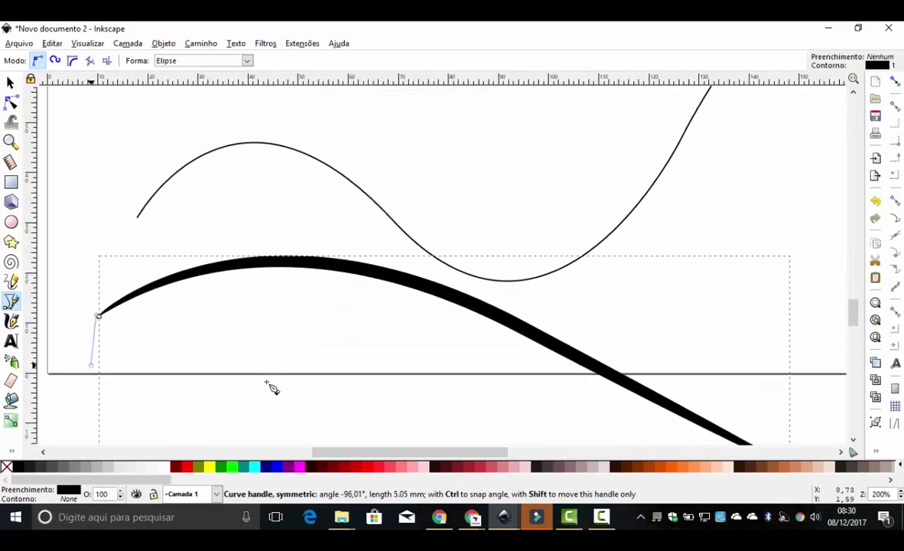
double_click(114, 333)
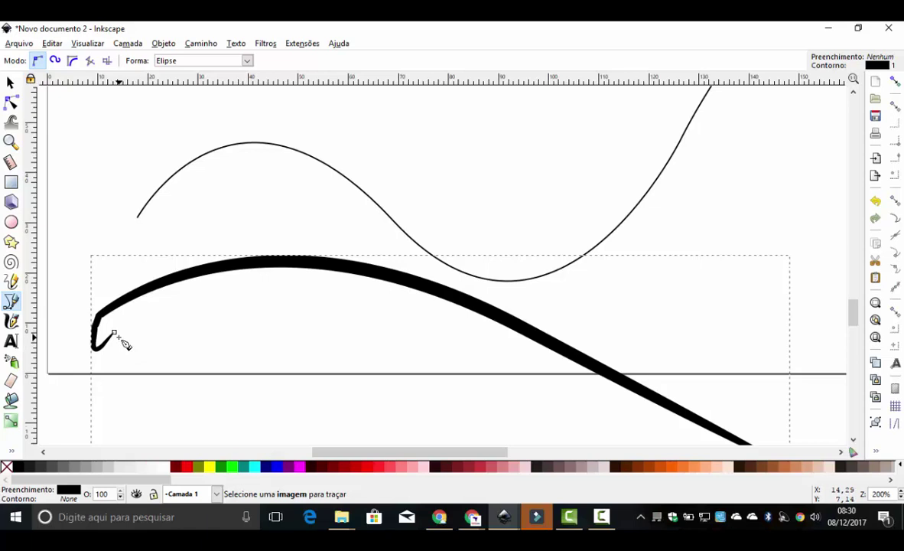
Draw a shorter, tapered, three-node bent stroke below the arc
scroll(123, 342, "down", 5)
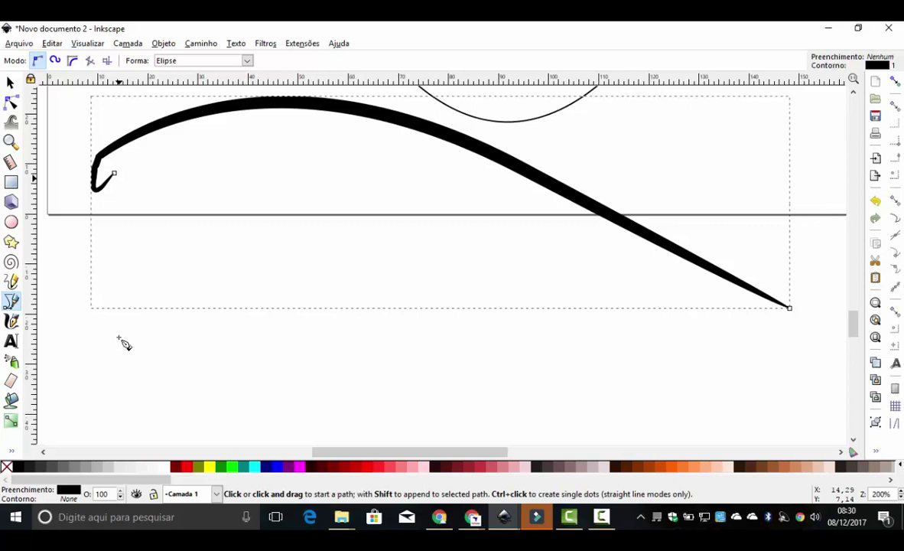
left_click_drag(166, 255, 383, 279)
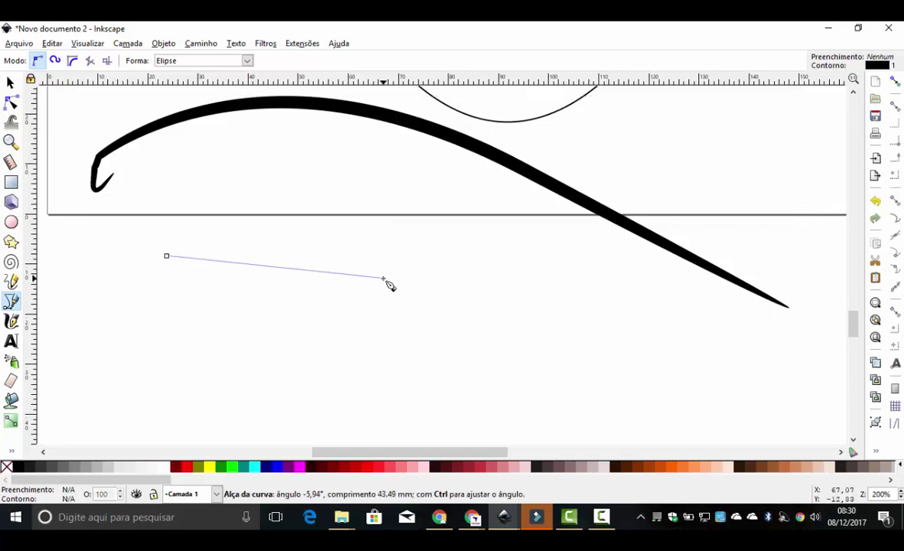
left_click(383, 279)
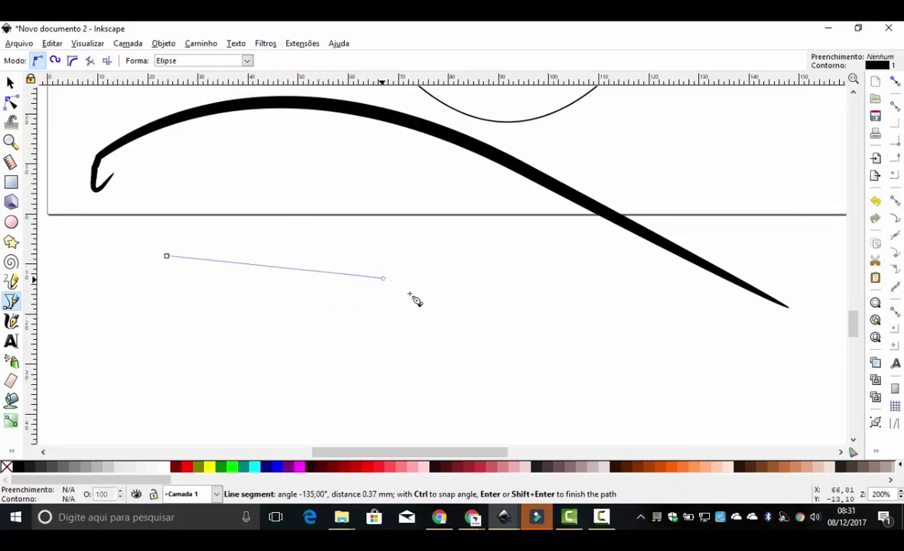
double_click(460, 356)
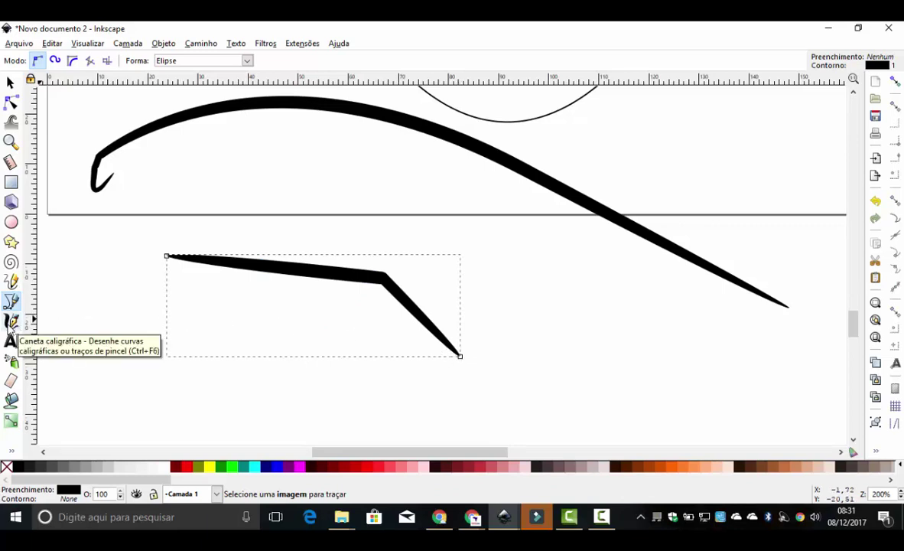
Draw two red calligraphic strokes, a looping wave and a tangled flourish, then place a text cursor below
left_click(10, 322)
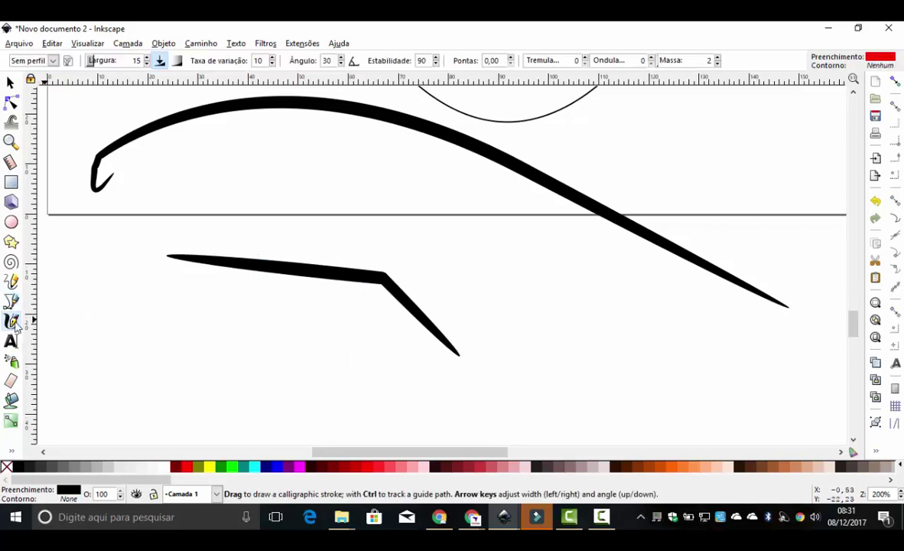
mouse_move(169, 352)
left_mouse_down()
mouse_move(345, 331)
mouse_move(417, 379)
left_mouse_up()
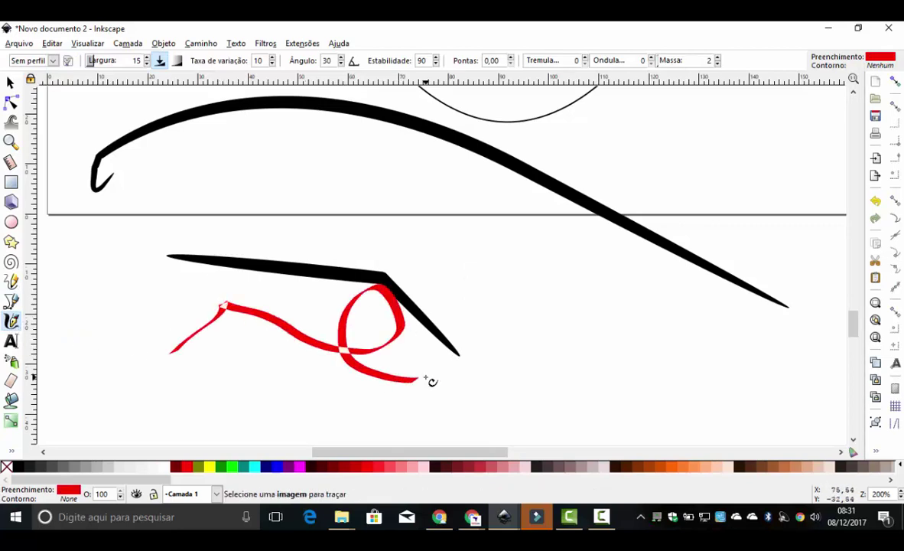
mouse_move(506, 327)
left_mouse_down()
mouse_move(579, 344)
mouse_move(509, 371)
left_mouse_up()
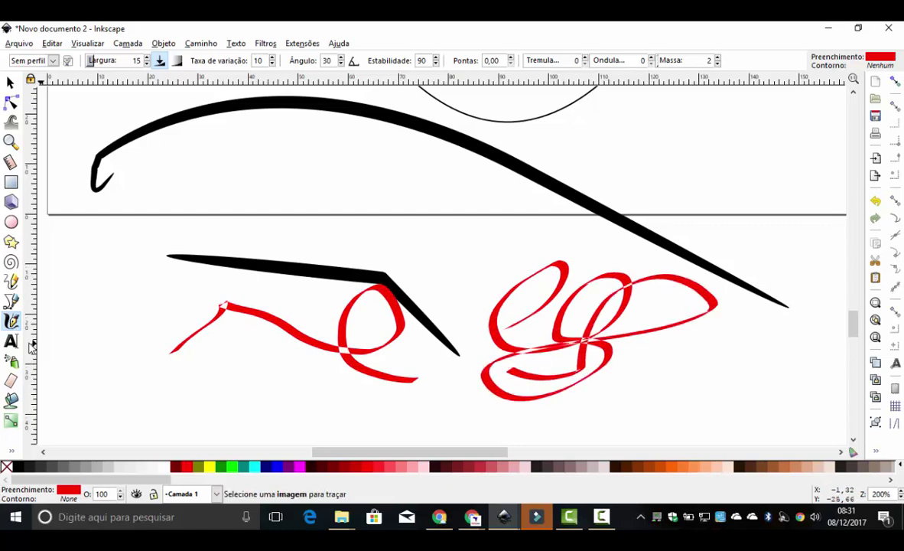
left_click(10, 341)
left_click(202, 386)
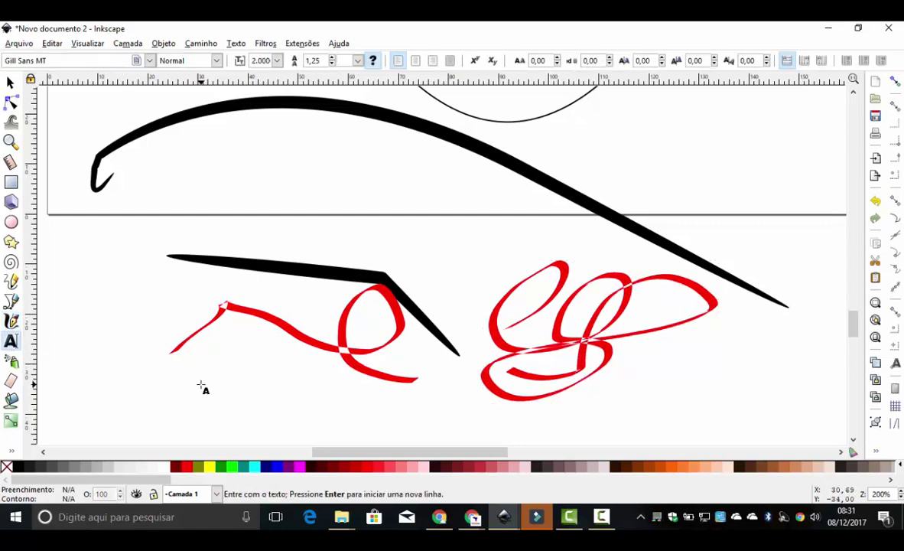
Set the text font size to 28
key("Escape")
left_click(201, 385)
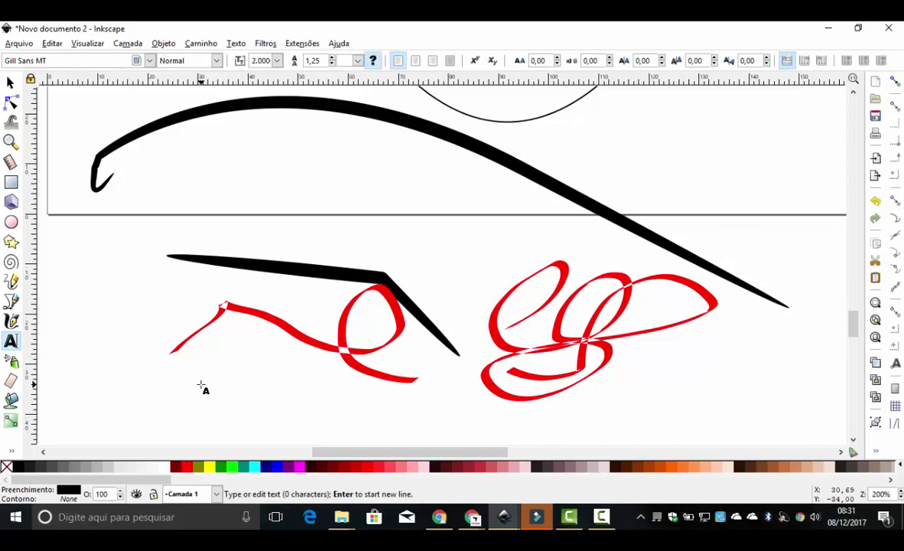
key("Escape")
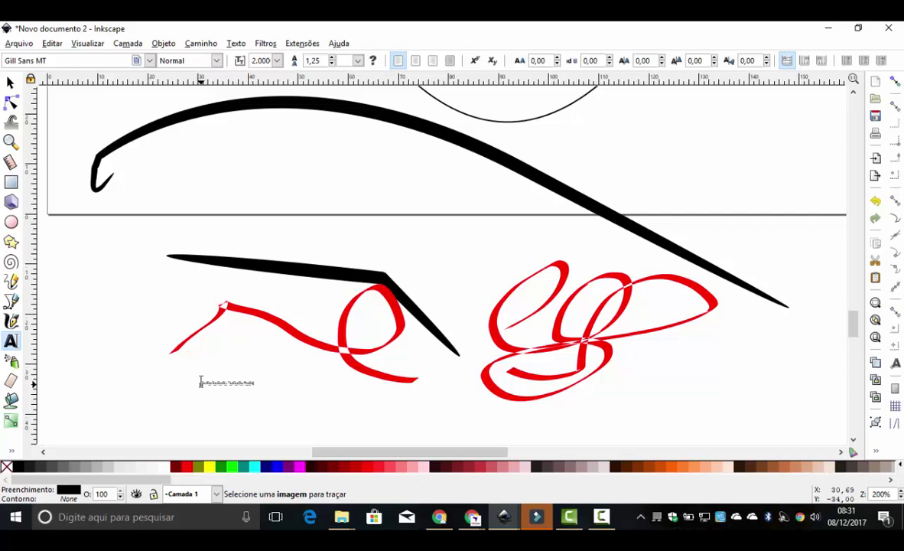
left_click(277, 61)
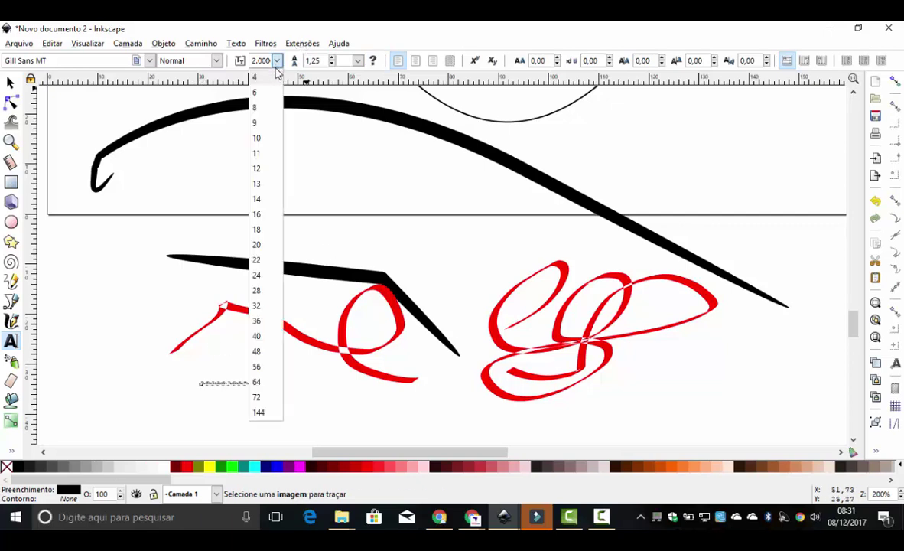
left_click(260, 290)
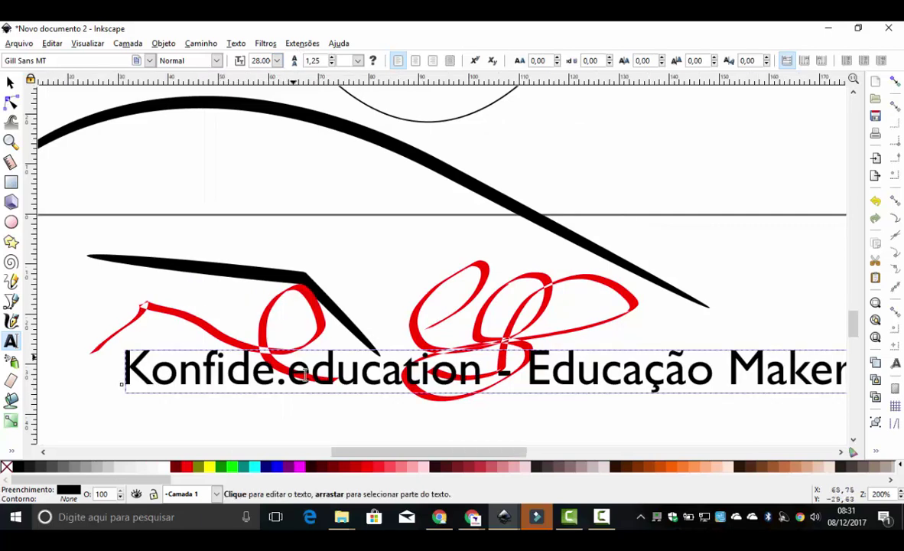
Apply the Origami Making font to the whole 'Konfide.education - Educação Maker' line
left_click(273, 363)
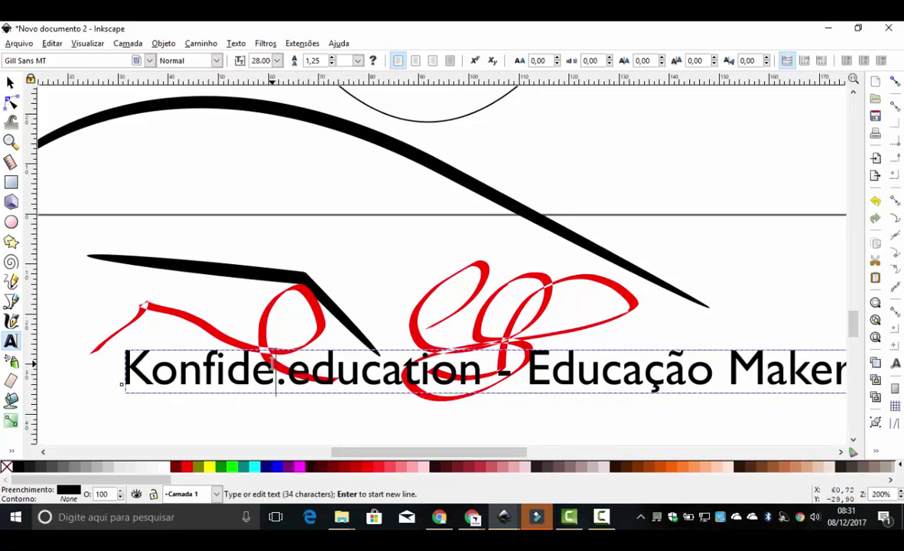
key("ctrl+a")
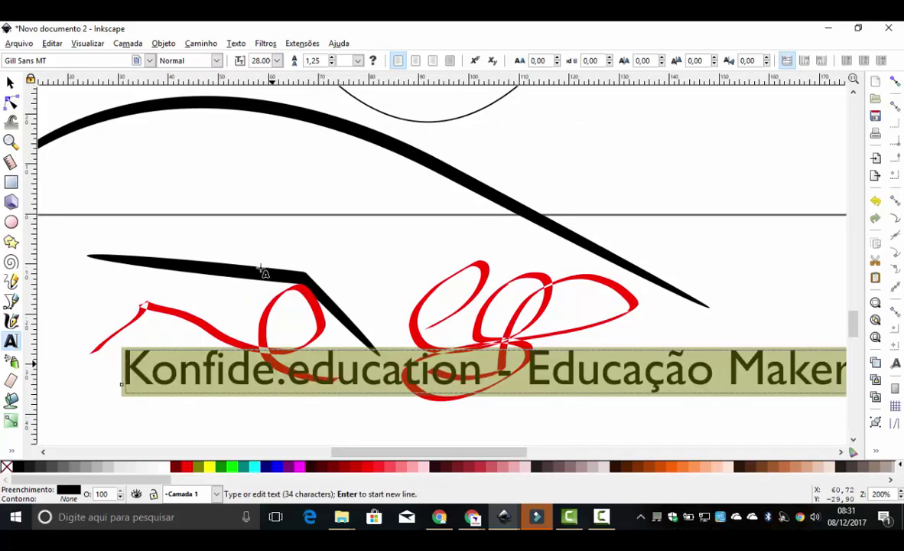
left_click(217, 60)
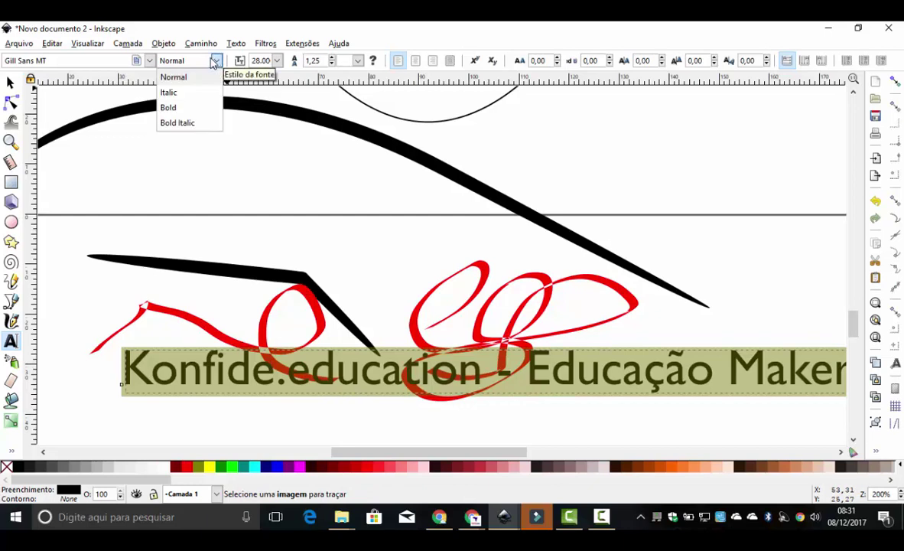
left_click(150, 61)
left_click(151, 61)
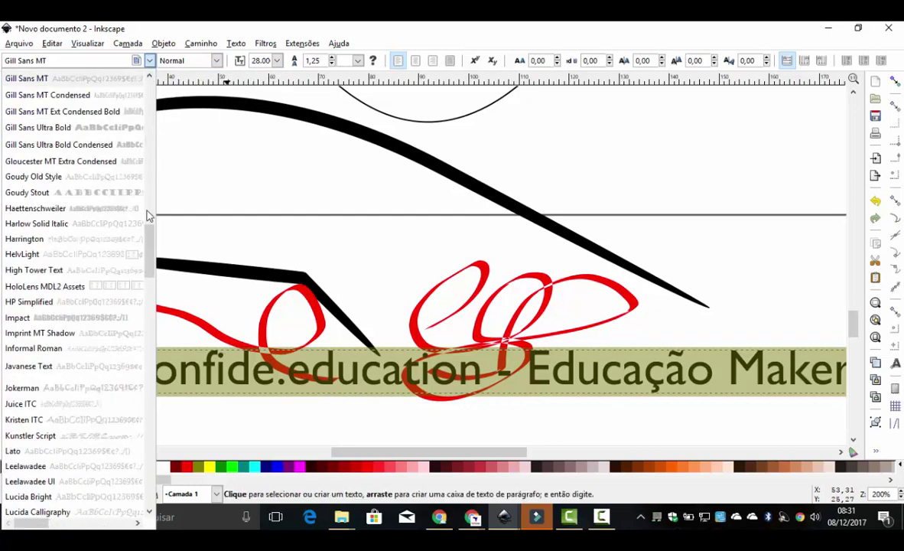
left_click_drag(150, 249, 149, 348)
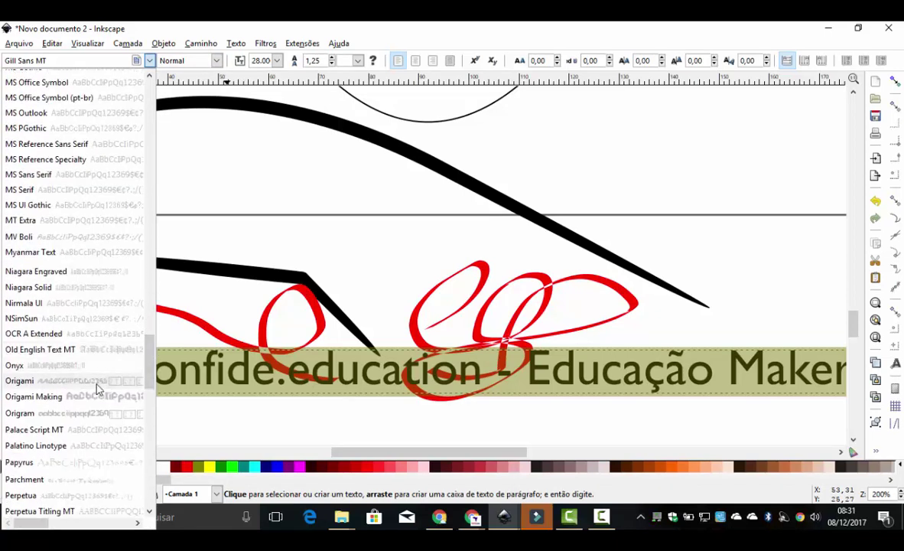
key("Escape")
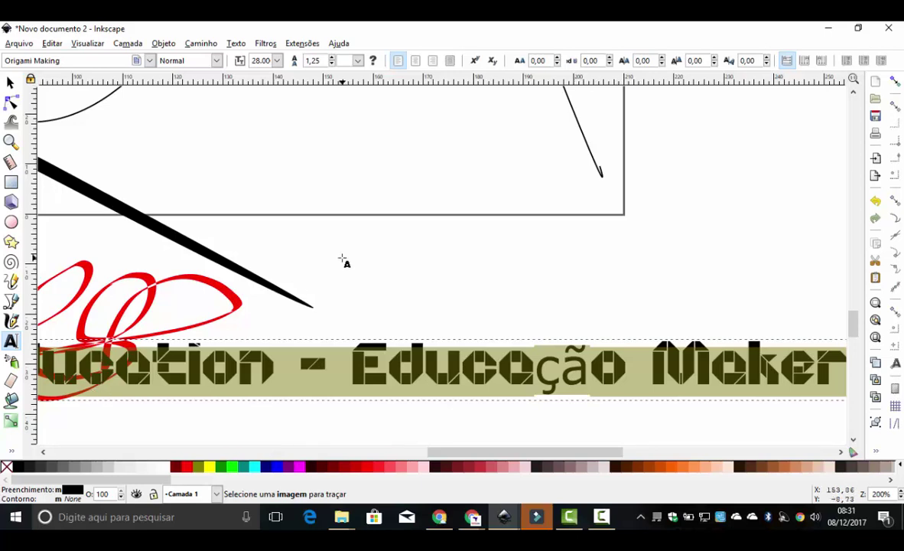
key("minus")
key("minus")
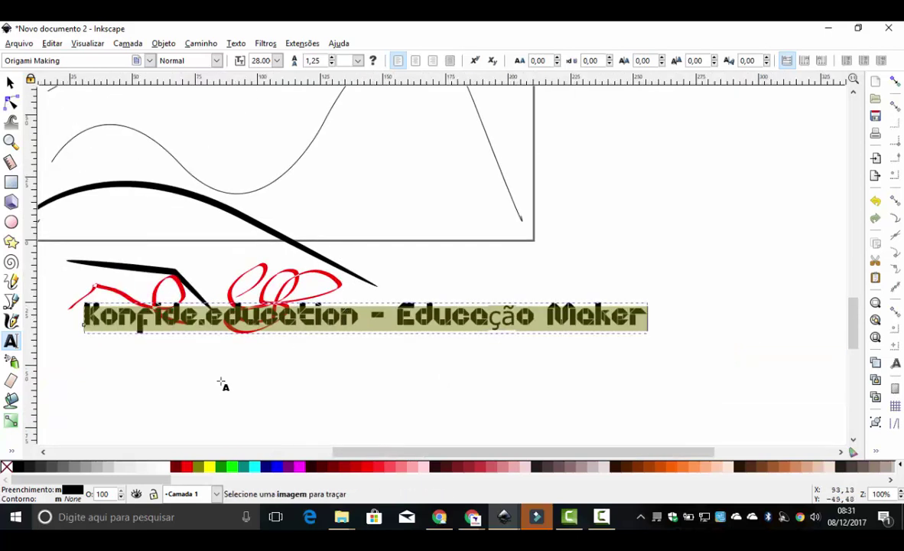
Finish editing the title and activate star and polygon drawing
left_click(219, 386)
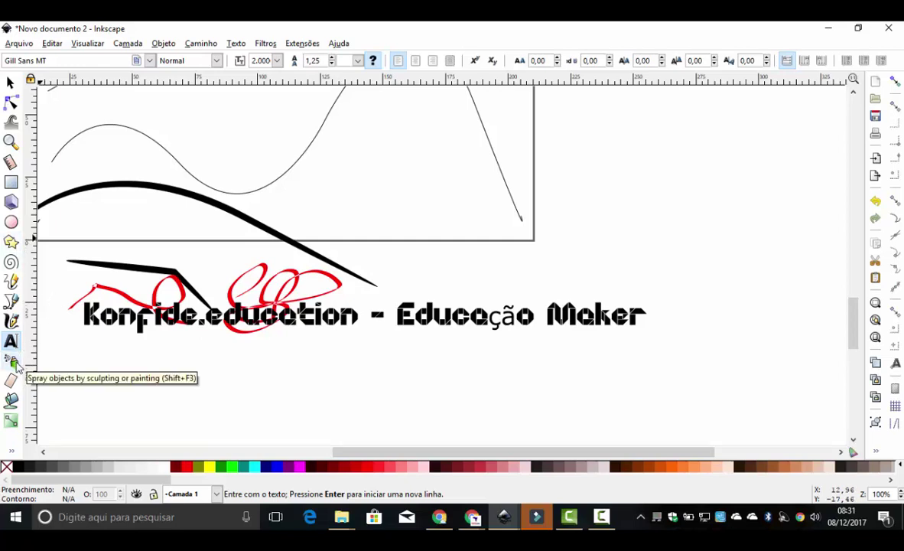
left_click(11, 241)
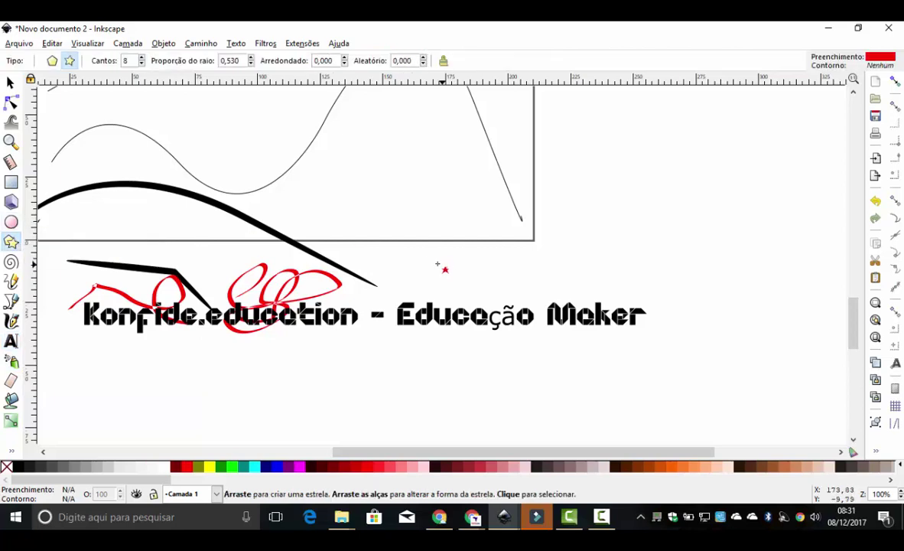
Draw a red star above the title and set it to 5 corners
left_click_drag(431, 252, 467, 283)
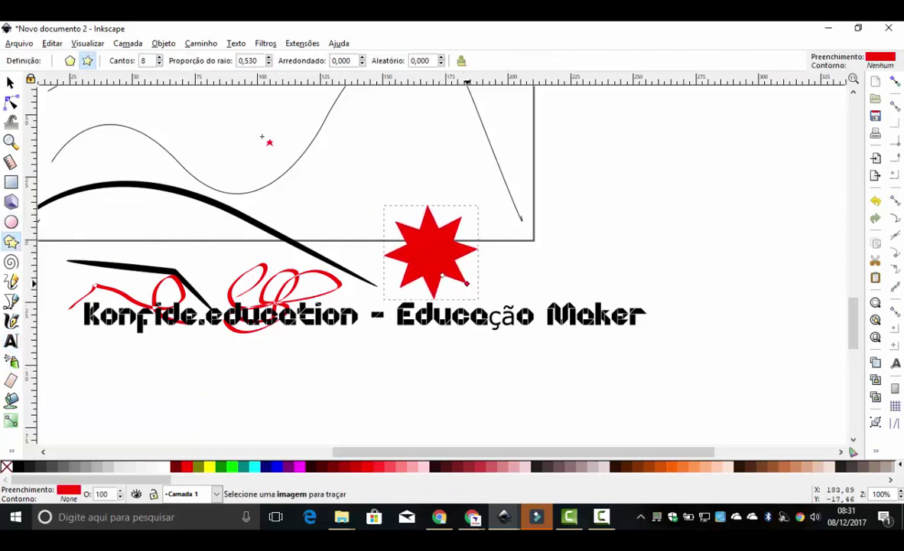
type("5")
key("Return")
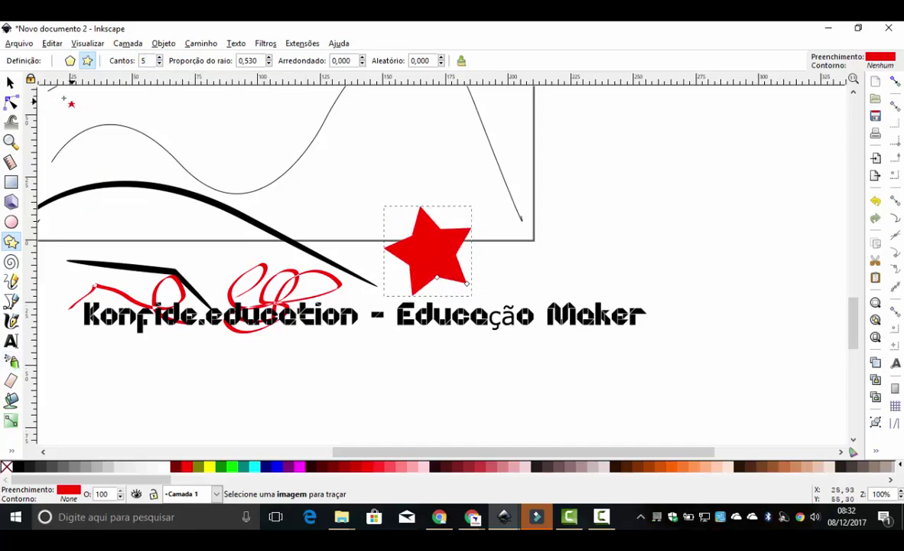
Move the star up into the page frame and rotate it to a slight tilt
left_click(10, 81)
left_click_drag(436, 243, 403, 176)
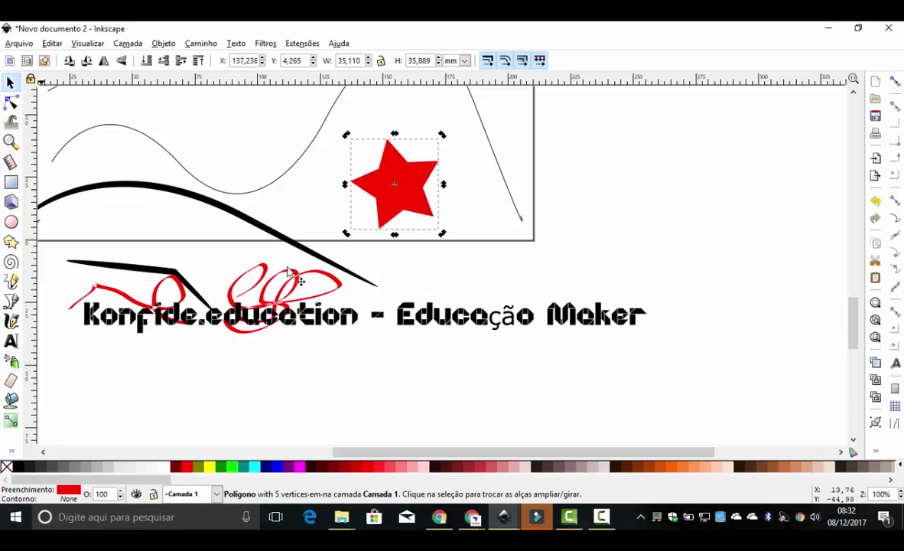
left_click(429, 173)
left_click_drag(443, 232, 449, 181)
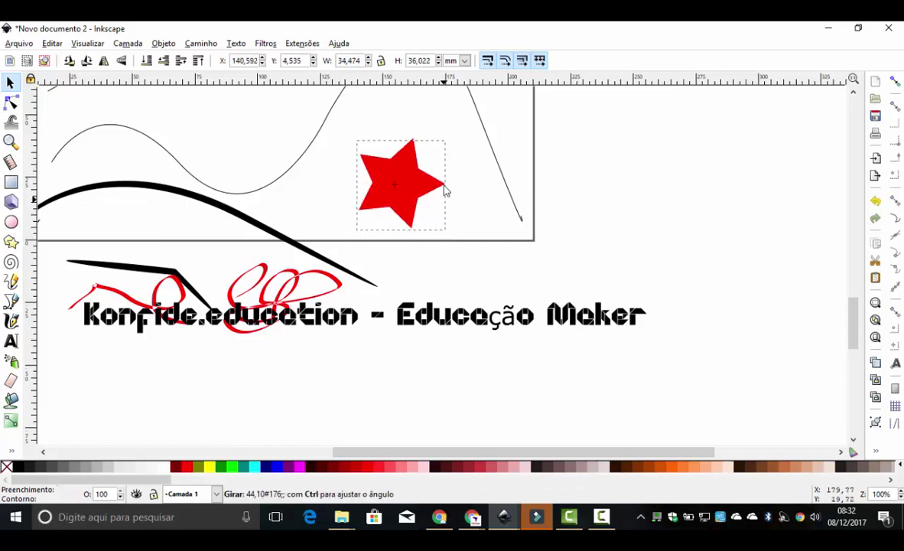
left_click_drag(449, 181, 430, 197)
left_click(433, 210)
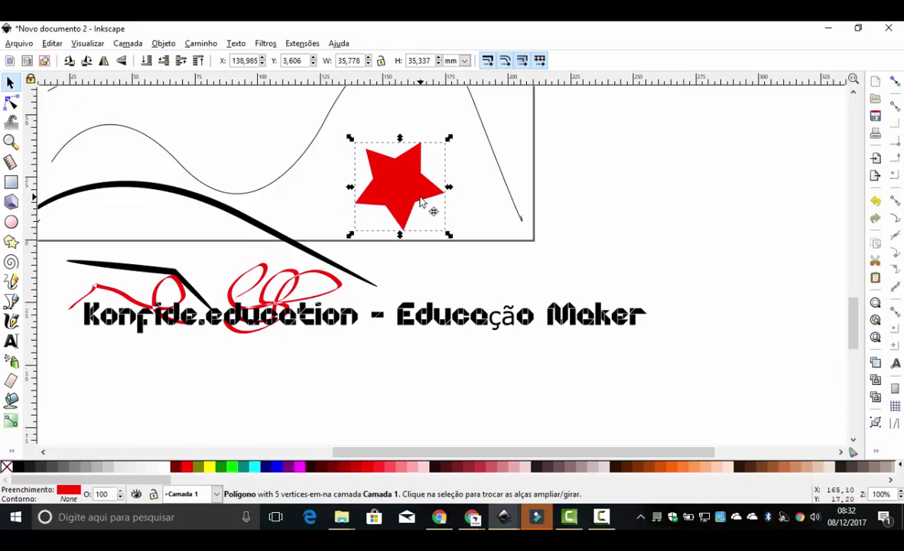
Spray clusters of red star copies near the frame's lower right and below 'Maker'
left_click(13, 364)
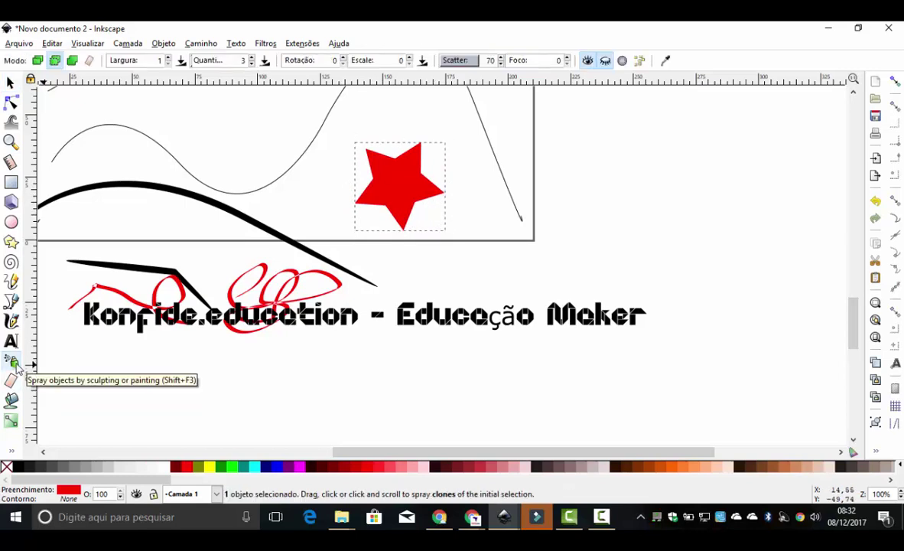
mouse_move(483, 235)
left_mouse_down()
mouse_move(564, 233)
mouse_move(662, 202)
left_mouse_up()
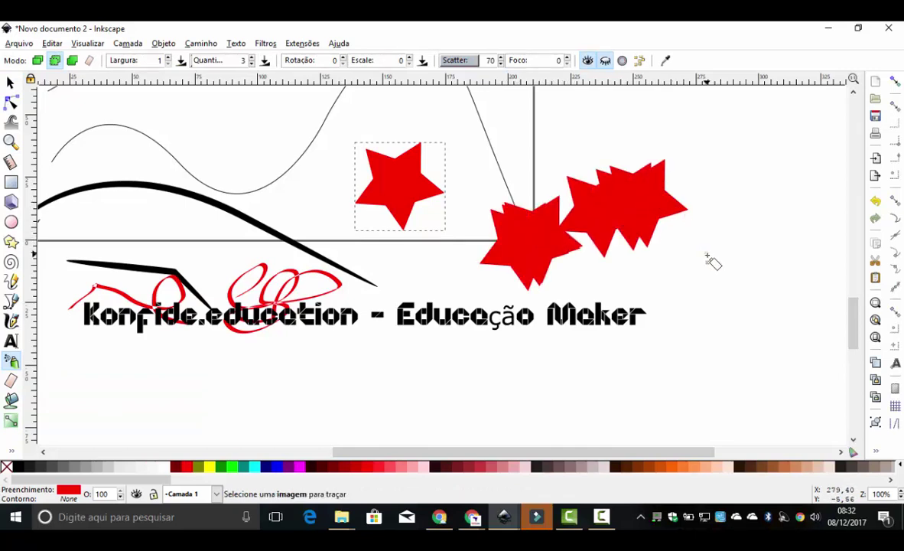
left_click(702, 335)
left_click(651, 366)
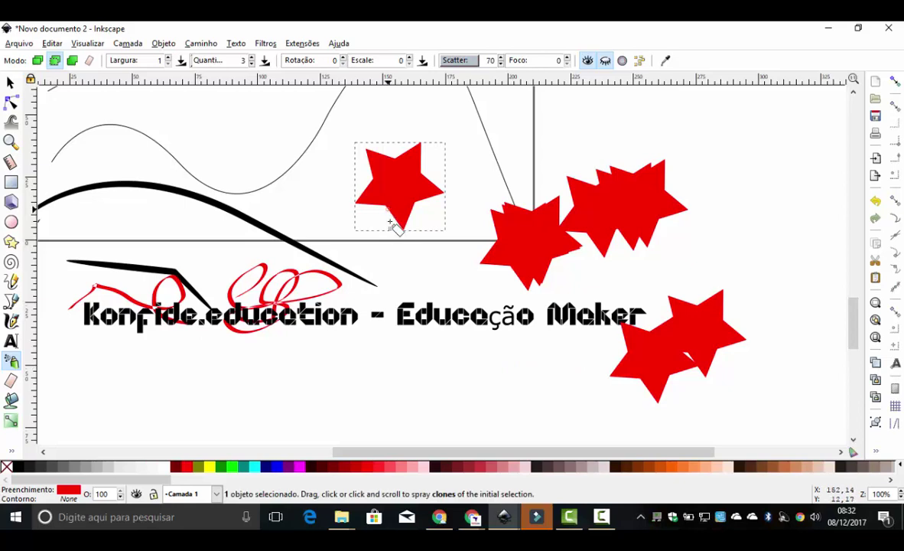
left_click(546, 374)
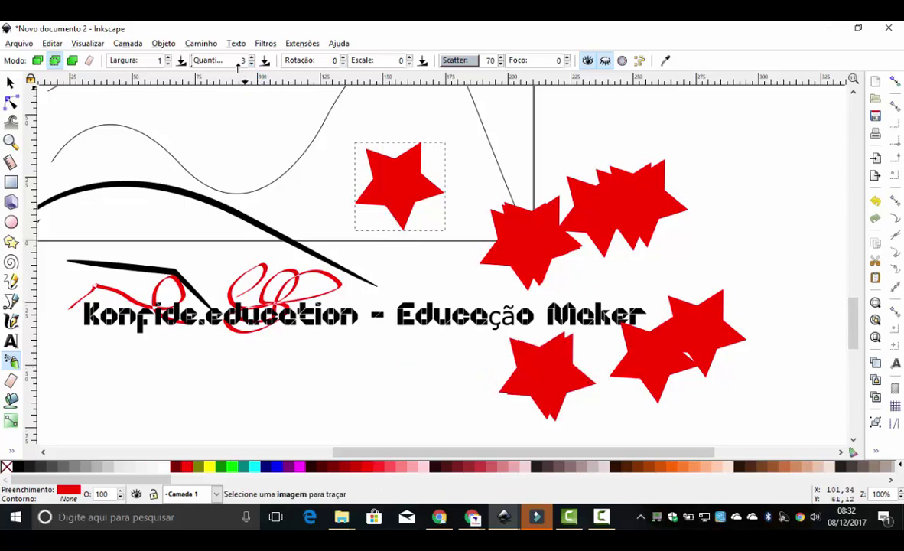
Raise spray Quantity to 45 and spray curving star trails across the title and page
left_click_drag(217, 61, 215, 61)
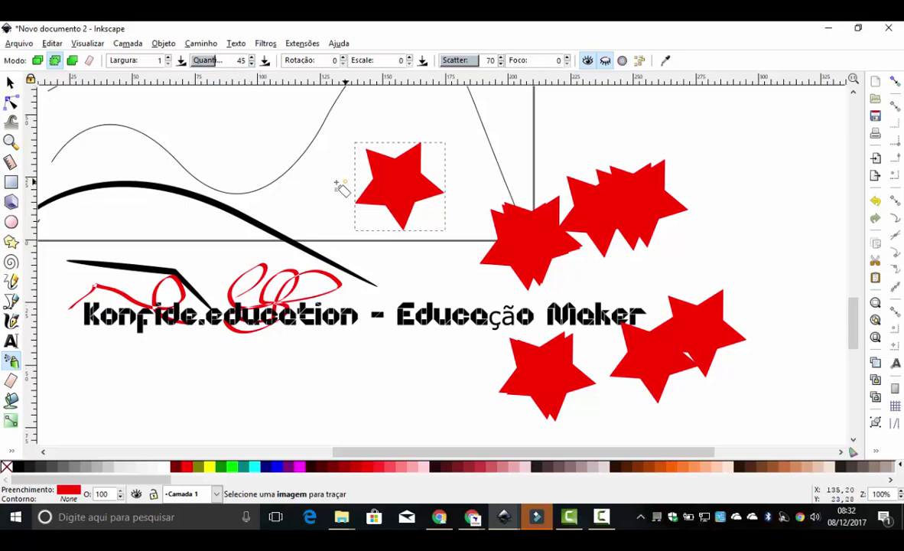
mouse_move(167, 341)
left_mouse_down()
mouse_move(593, 300)
mouse_move(723, 230)
left_mouse_up()
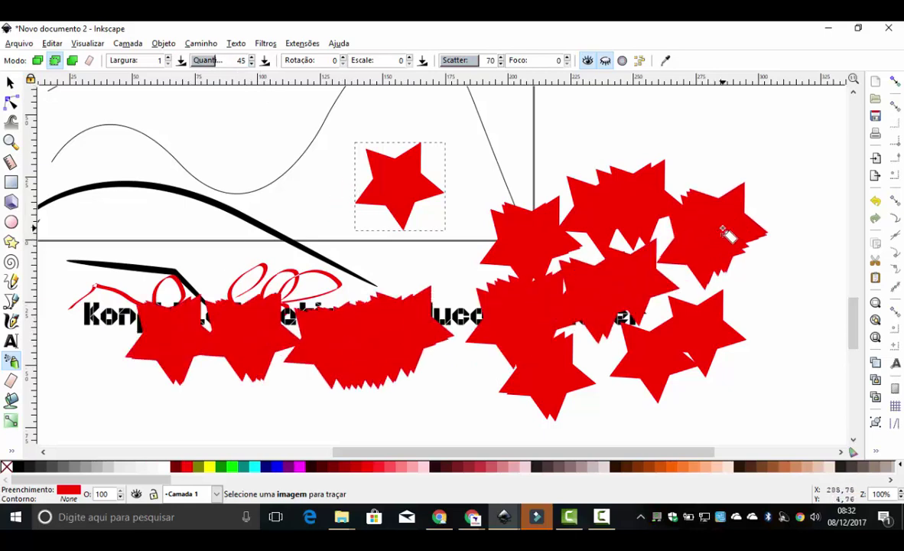
key("minus")
key("minus")
key("minus")
mouse_move(683, 195)
left_mouse_down()
mouse_move(295, 310)
mouse_move(153, 382)
mouse_move(510, 190)
mouse_move(761, 243)
left_mouse_up()
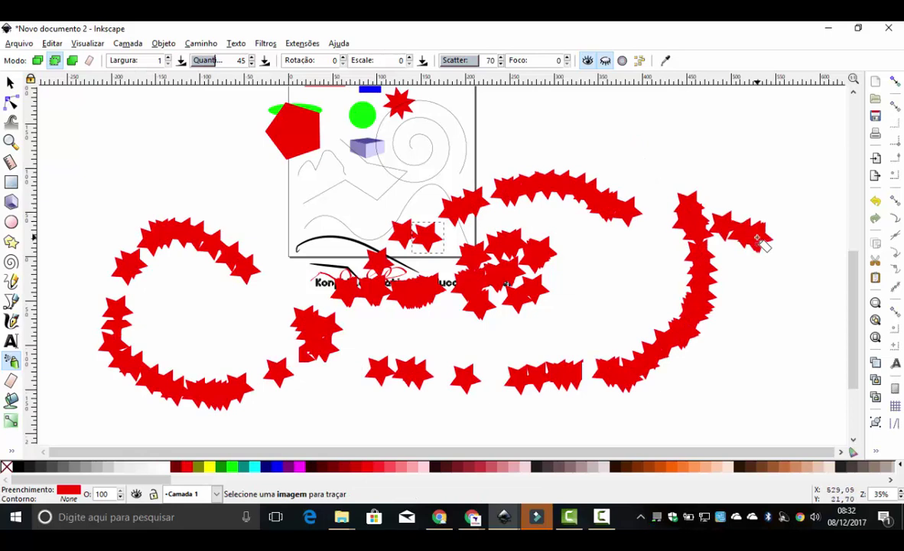
Cut a diagonal white gap through the red pentagon with the Eraser
left_click(11, 382)
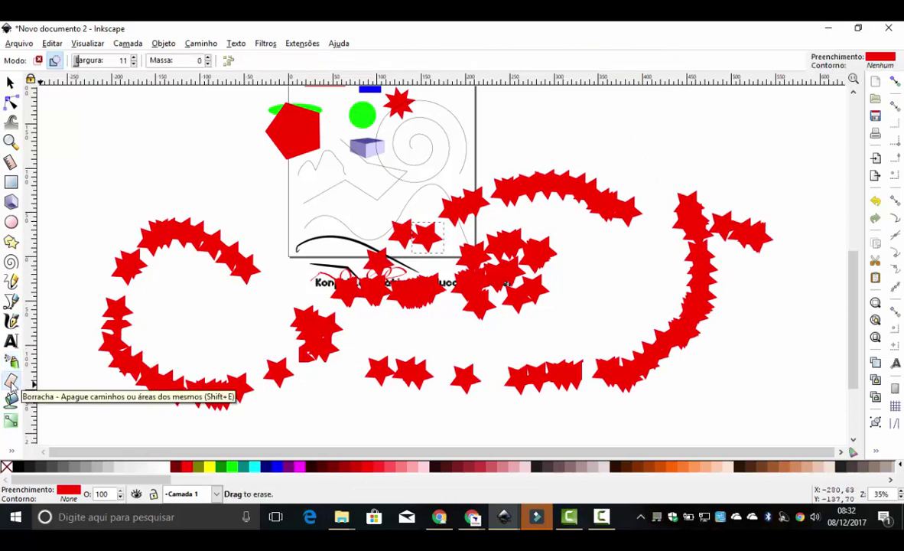
left_click_drag(268, 142, 344, 123)
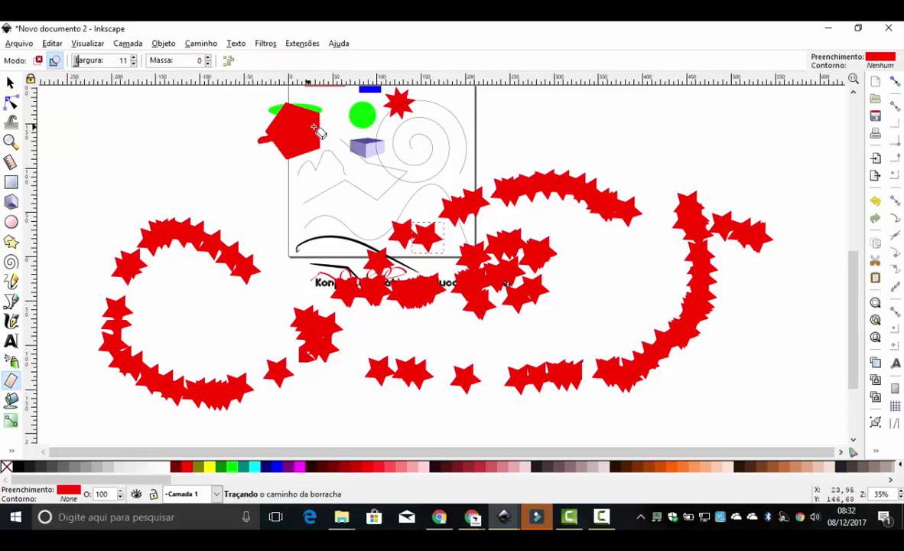
scroll(342, 116, "up", 3)
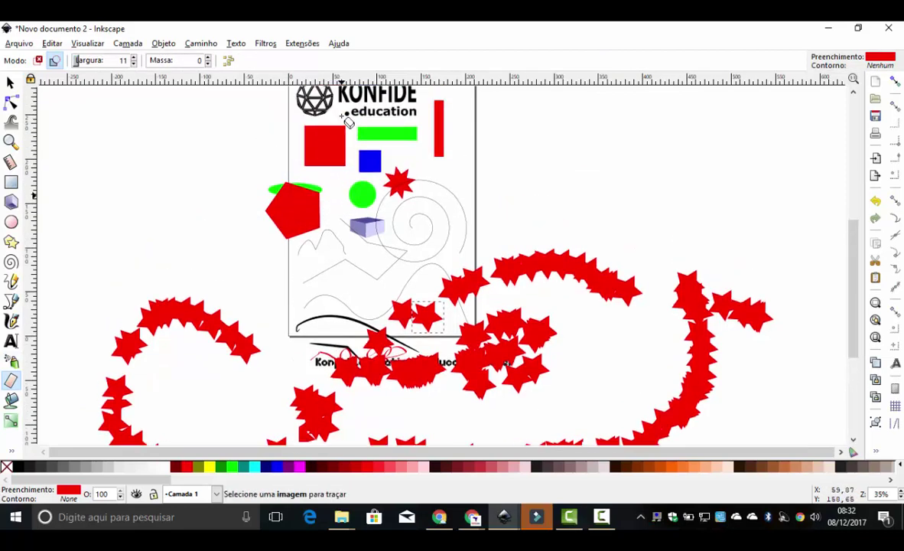
left_click_drag(277, 135, 354, 154)
scroll(360, 158, "up", 1, "ctrl")
scroll(359, 158, "up", 1, "ctrl")
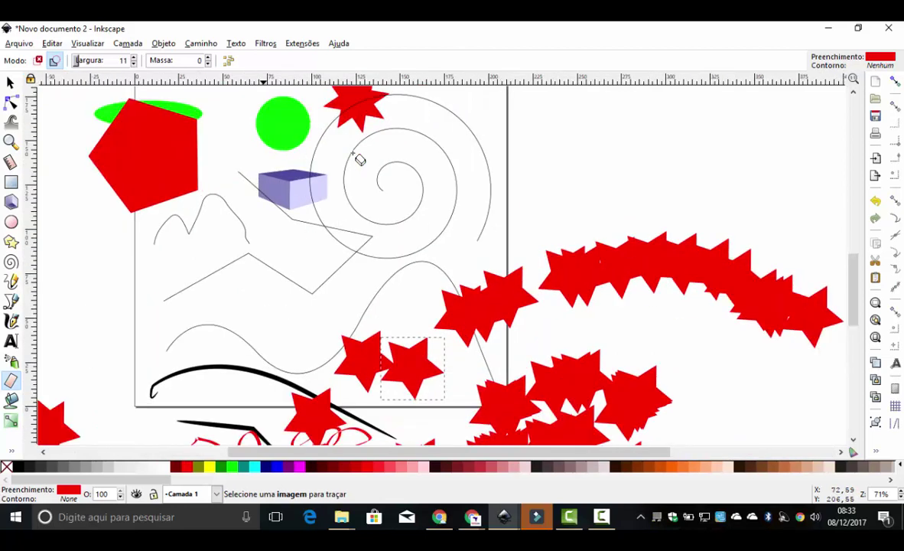
scroll(276, 150, "up", 5)
left_click(10, 81)
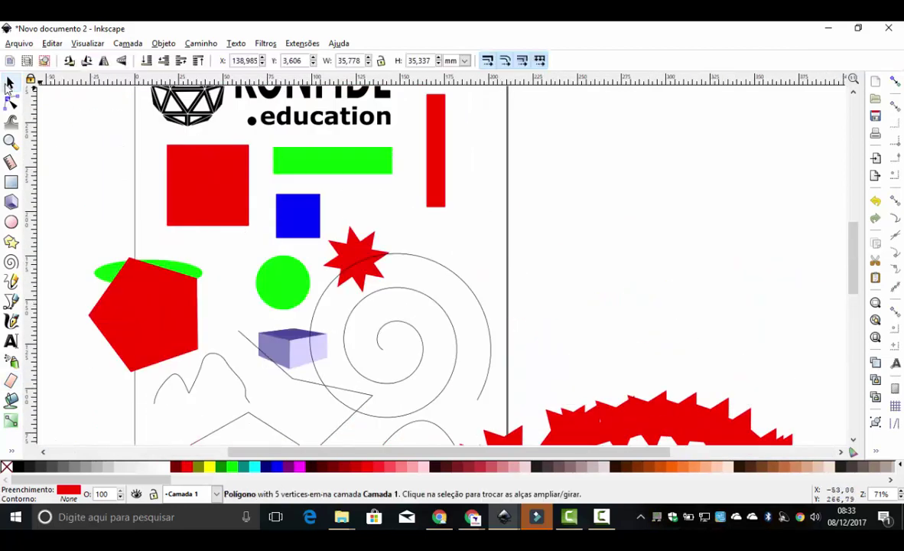
left_click(166, 306)
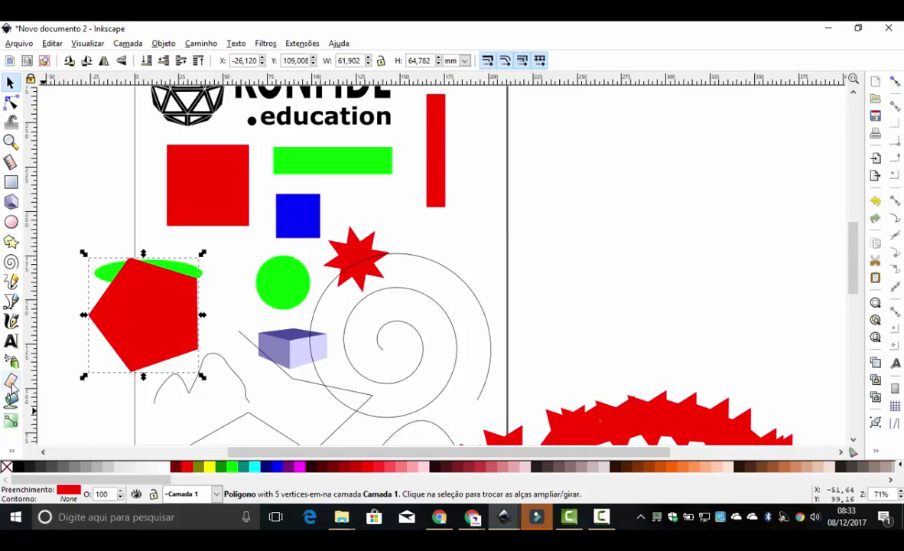
left_click(10, 380)
left_click_drag(86, 325, 229, 287)
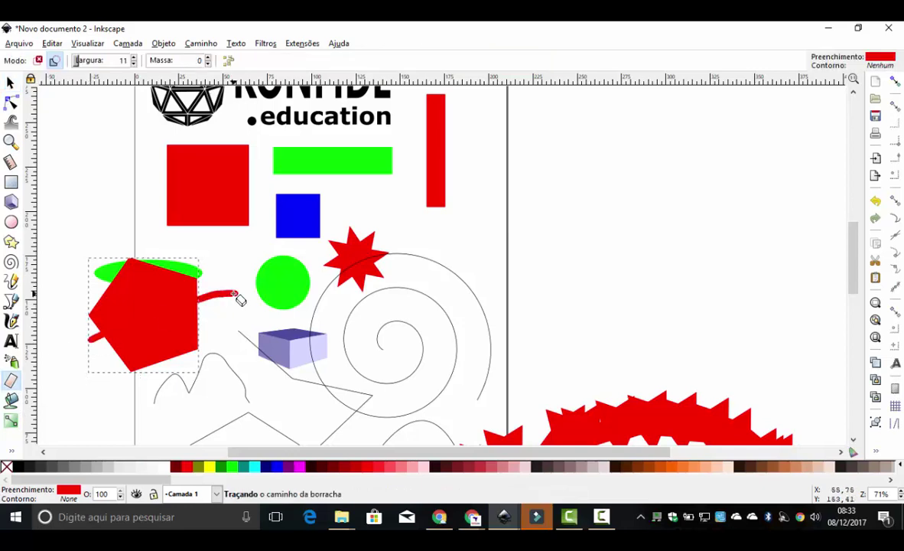
Select the green rectangle and erase white holes through it
left_click(11, 81)
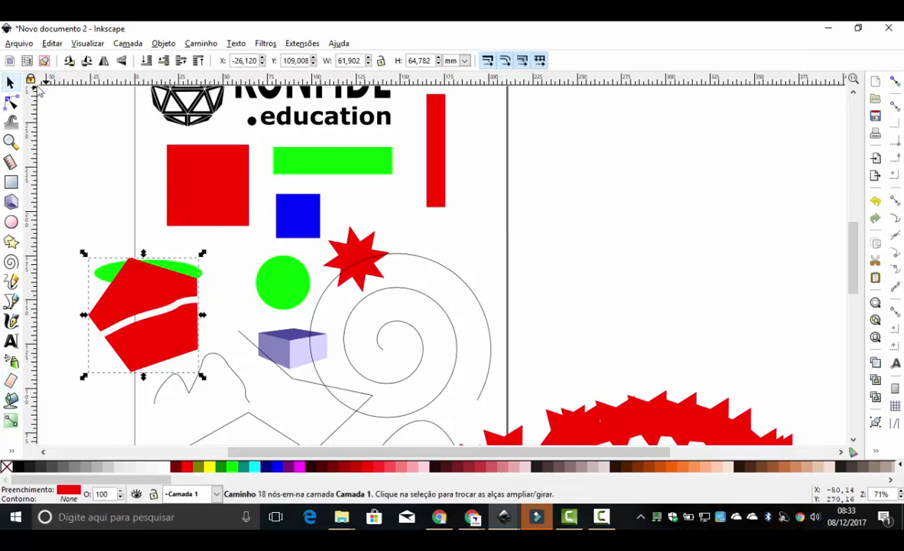
left_click(315, 163)
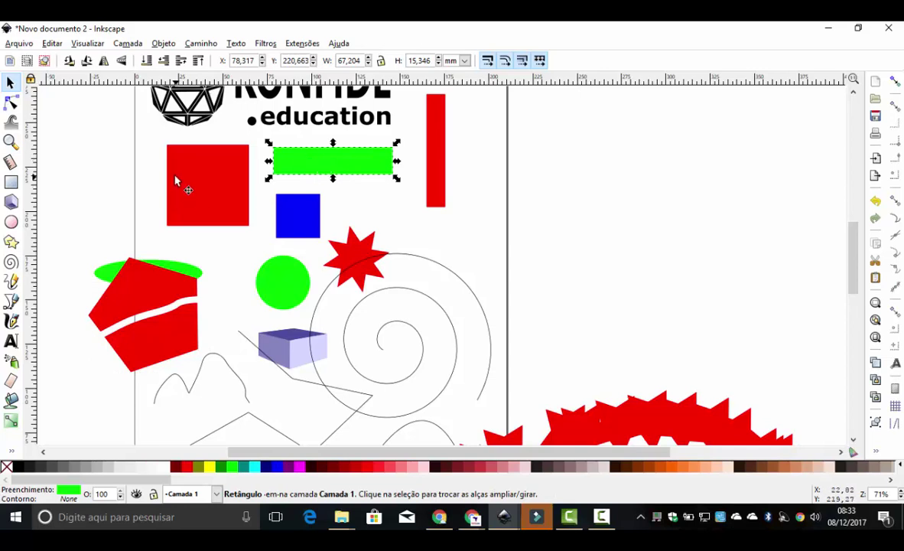
left_click(11, 381)
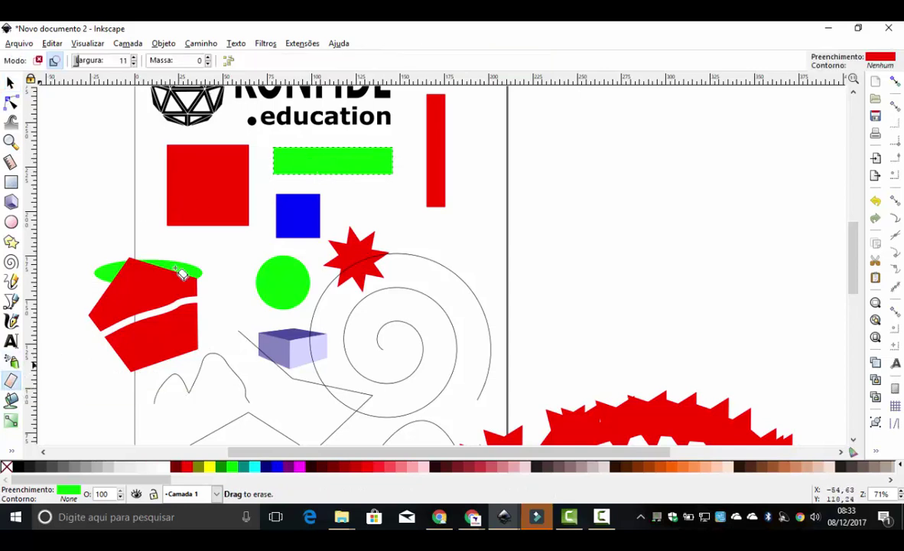
mouse_move(338, 158)
left_mouse_down()
mouse_move(322, 168)
mouse_move(282, 158)
left_mouse_up()
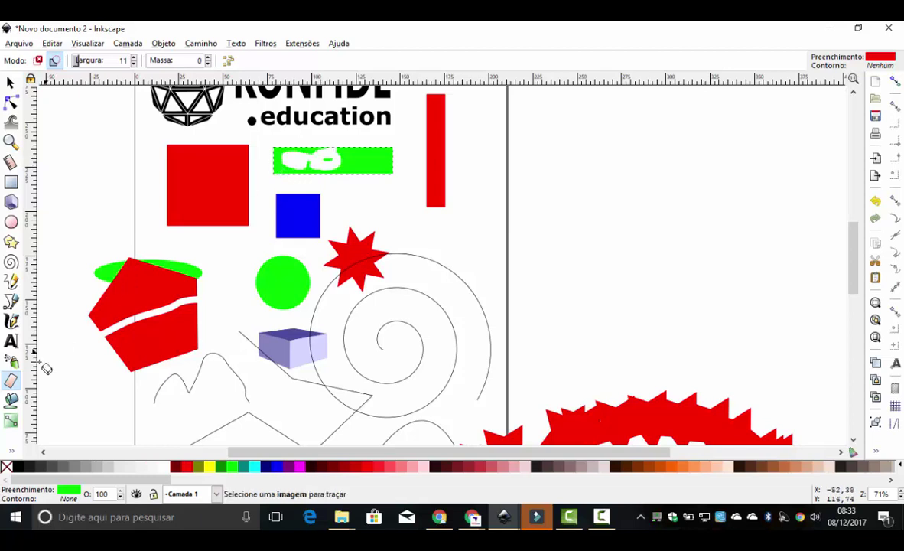
Fill the green rectangle, upper pentagon piece and red square with fuchsia using the Paint Bucket
left_click(12, 401)
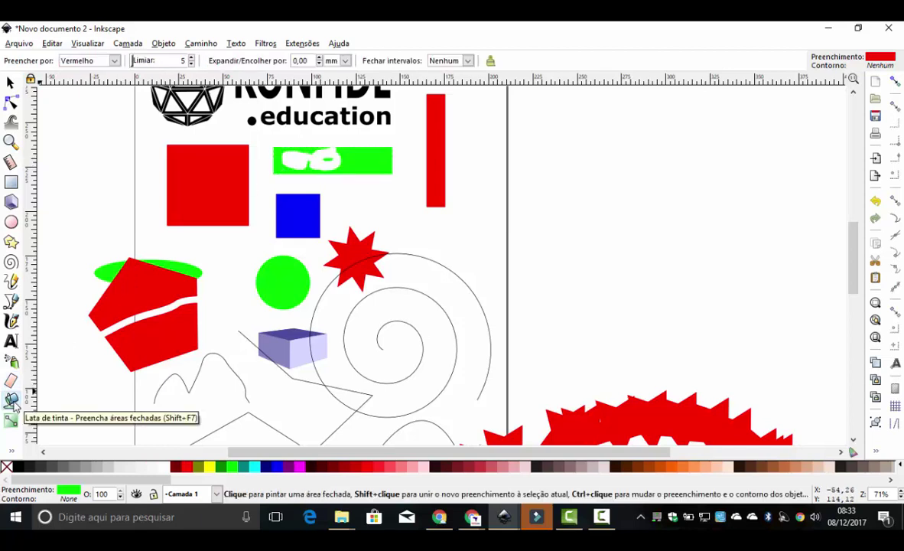
left_click(301, 472)
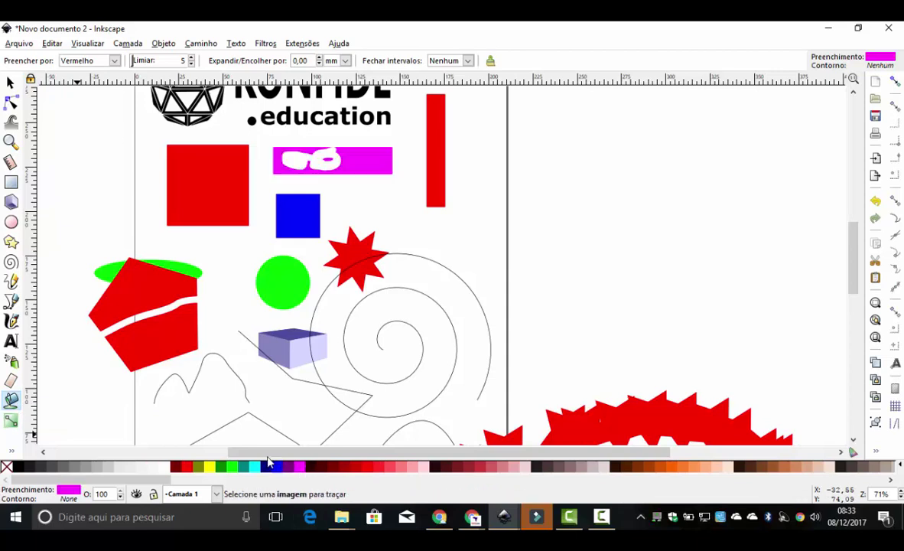
left_click(144, 283)
left_click(198, 183)
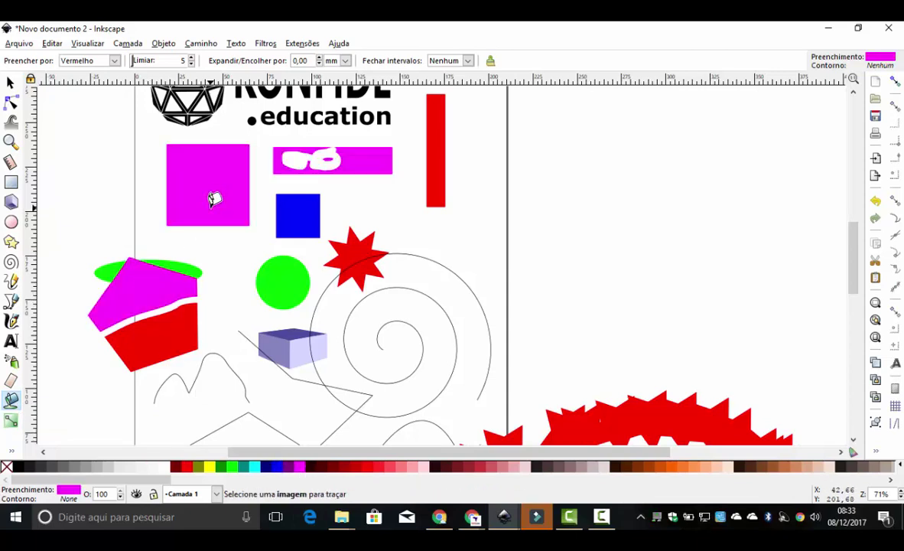
Try to fill the blue square fuchsia, which fails, then select the fuchsia square
left_click(304, 205)
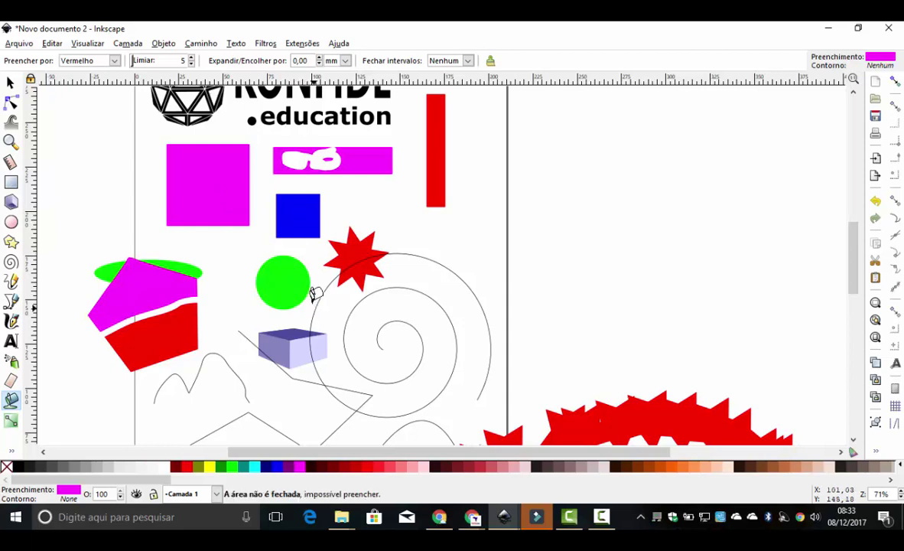
left_click(11, 82)
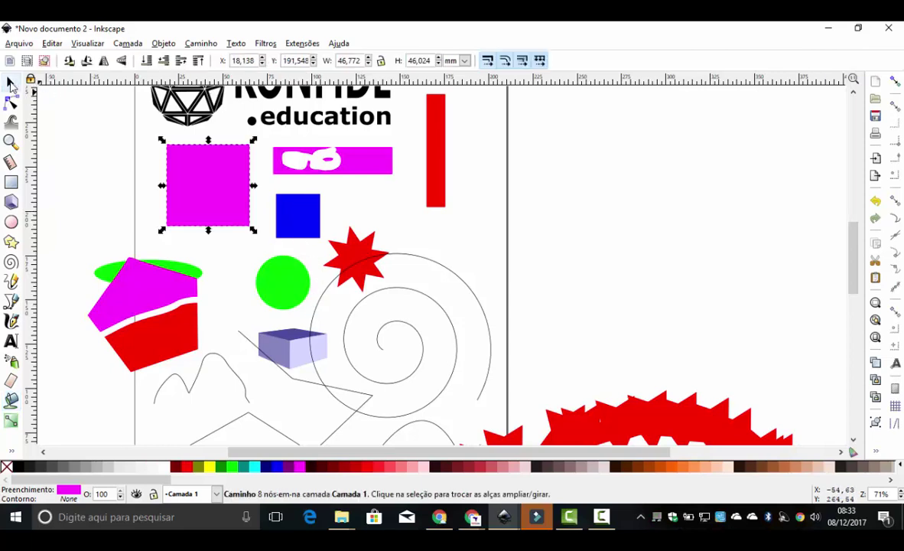
left_click(299, 230)
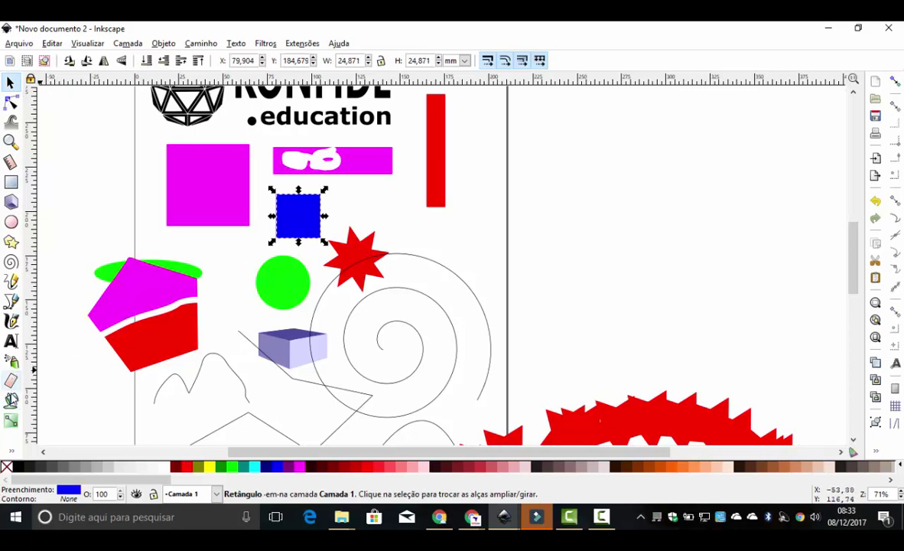
left_click(10, 399)
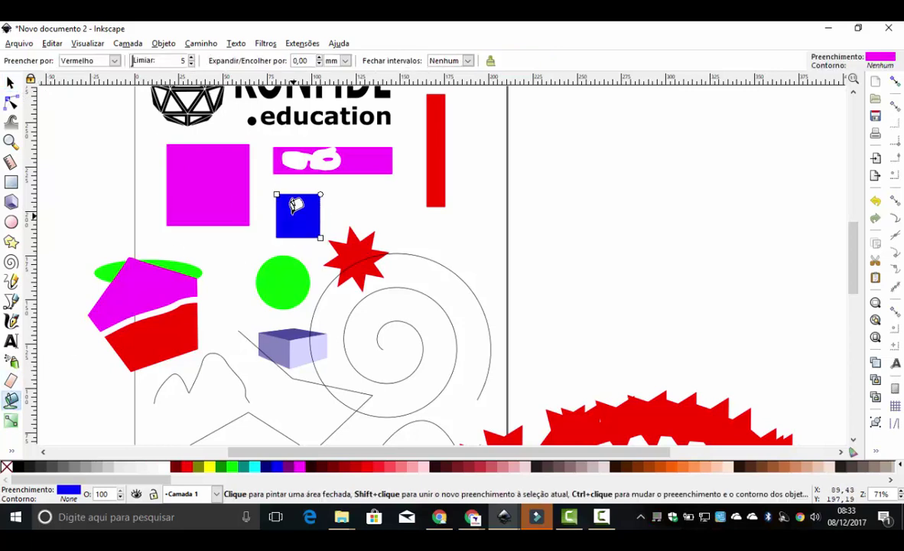
left_click(295, 206)
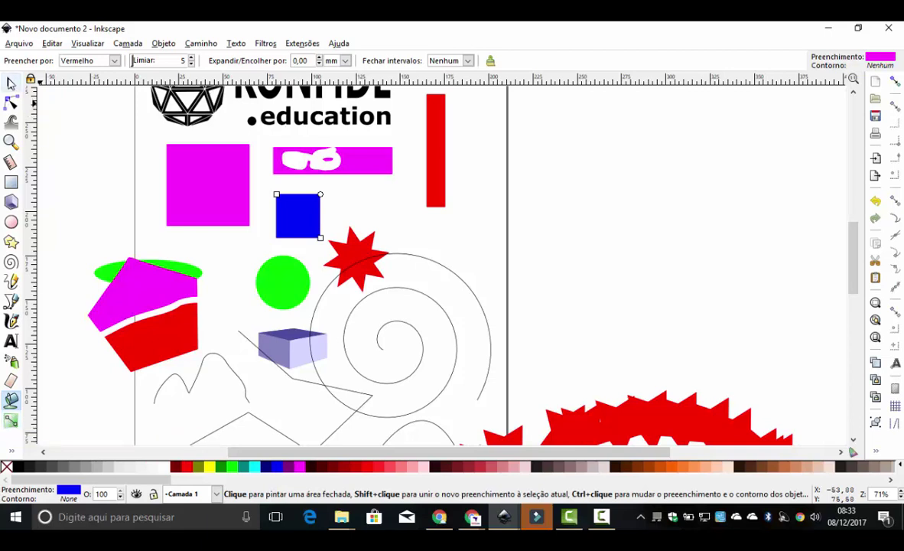
left_click(10, 82)
left_click(203, 202)
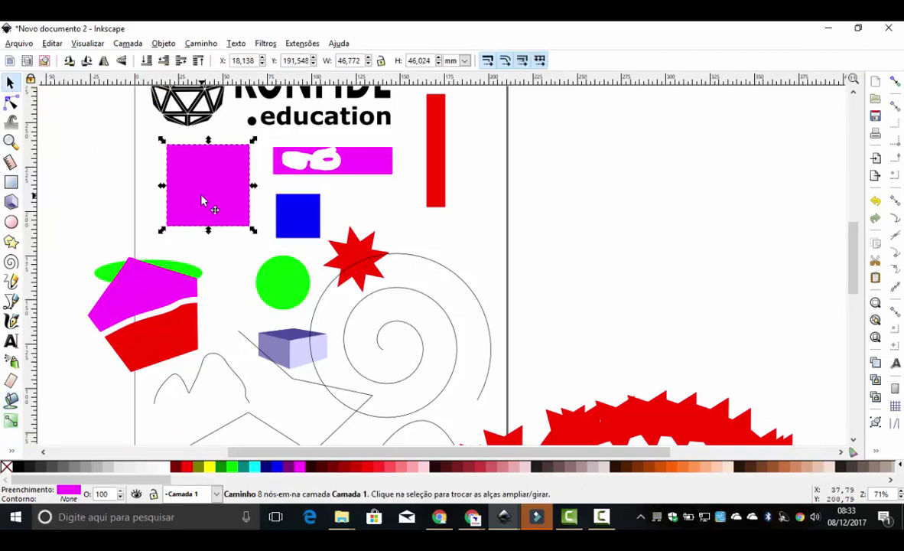
Drag a diagonal linear gradient across the square and make its end stop yellow
left_click(11, 421)
left_click_drag(193, 162, 238, 217)
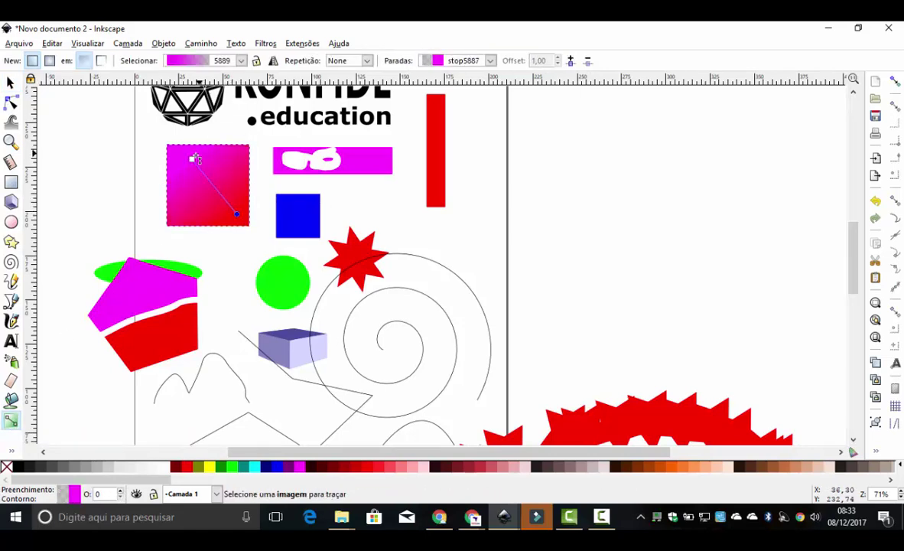
left_click_drag(192, 159, 183, 159)
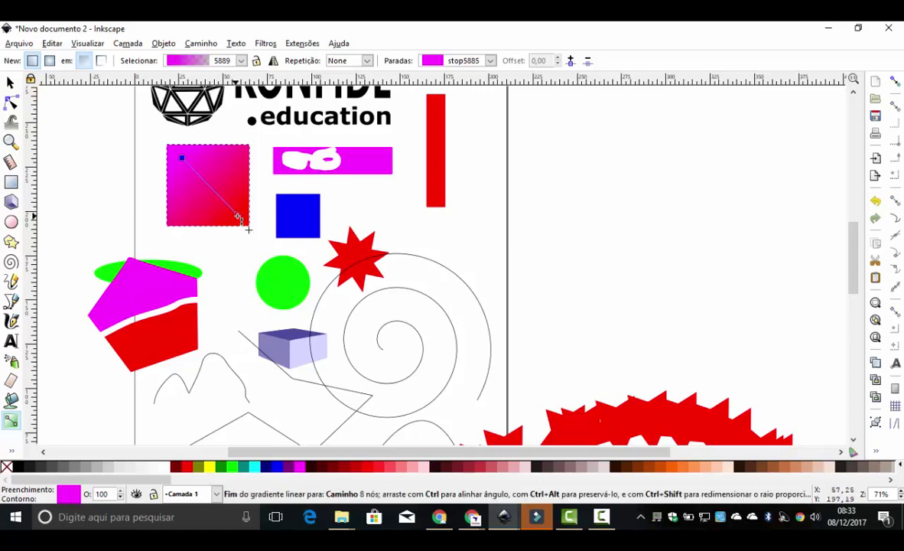
left_click(238, 217)
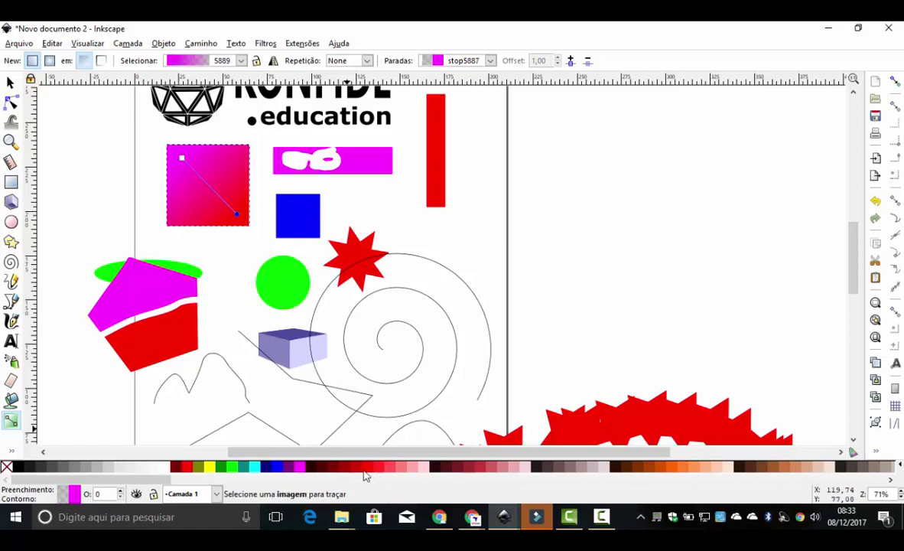
left_click(208, 466)
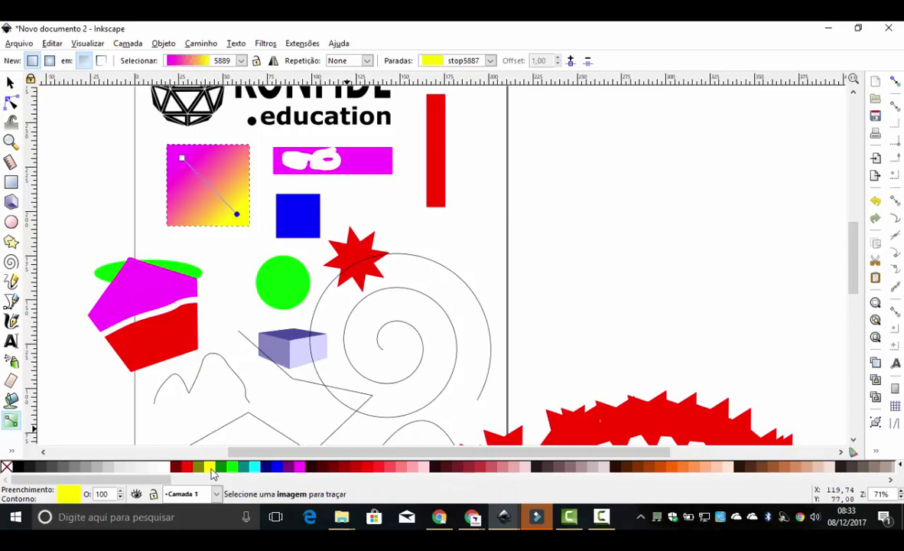
Set the gradient's start stop to red and pull the end stop inward
left_click(181, 157)
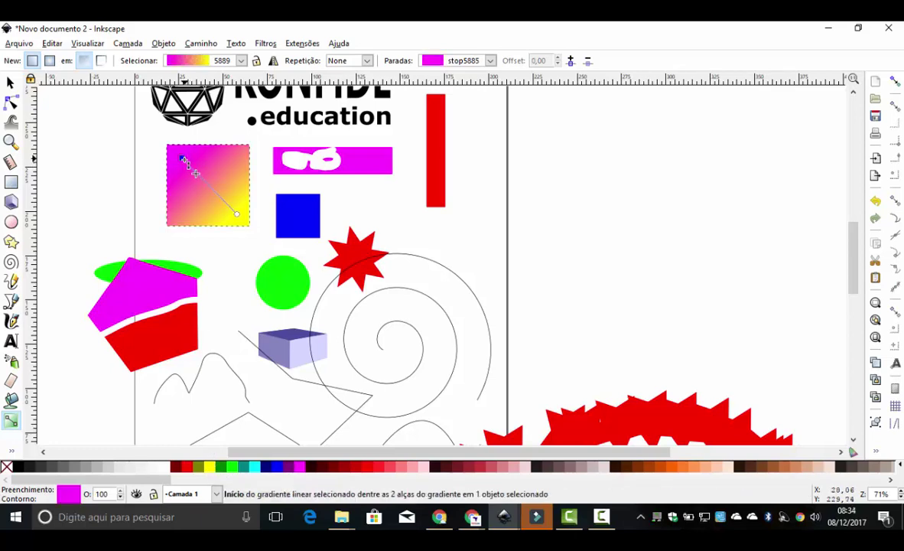
left_click(370, 472)
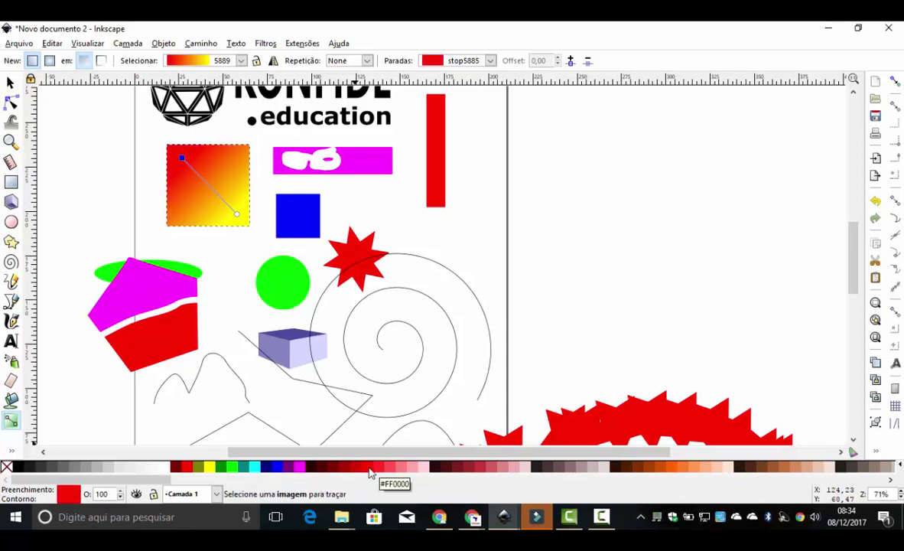
left_click_drag(234, 212, 220, 200)
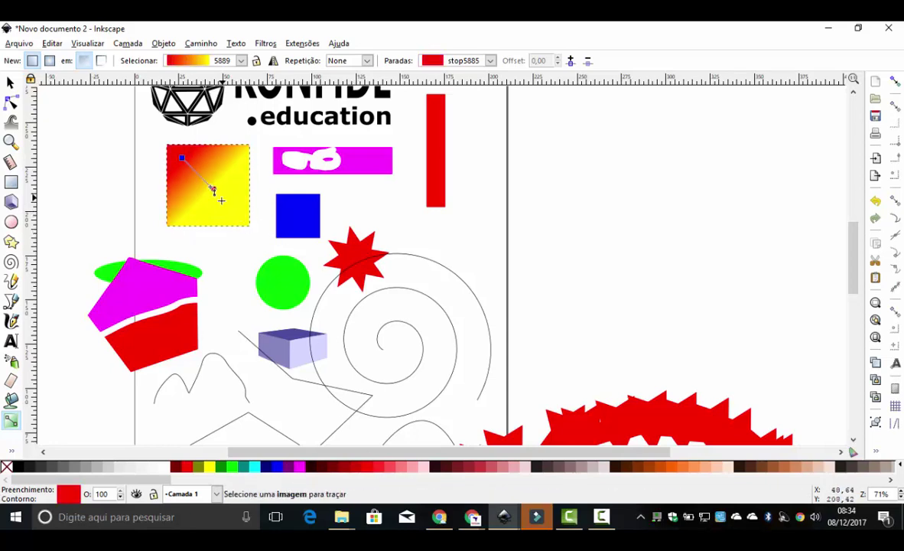
left_click(221, 200)
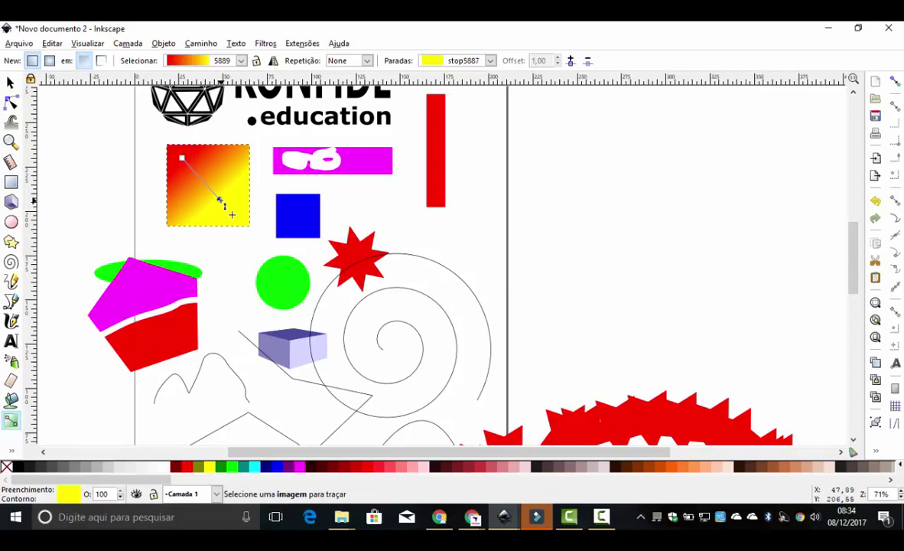
left_click_drag(854, 273, 858, 255)
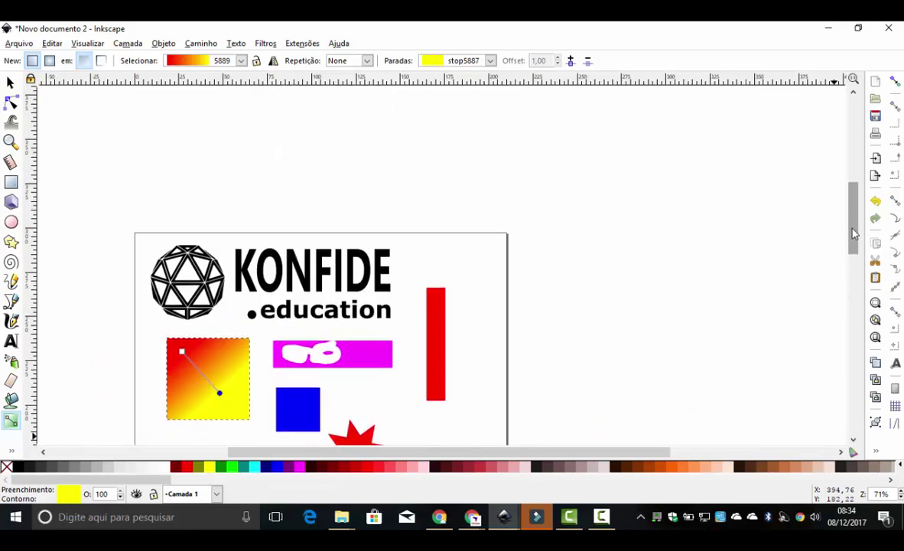